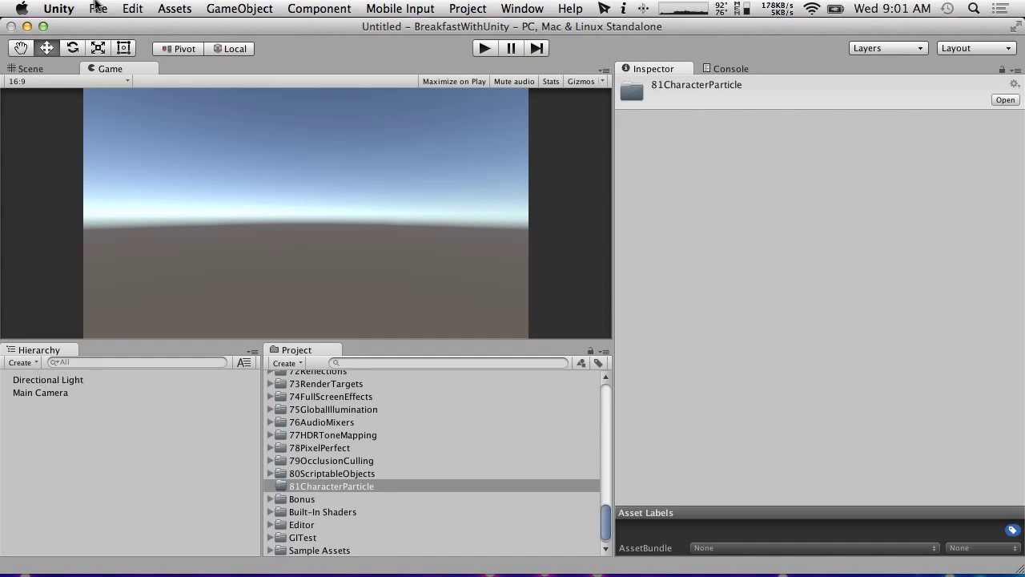
Create a 3D plane in the scene and place it at position 0, 0, 0.
{"action": "left_click", "coordinate": [30, 365]}
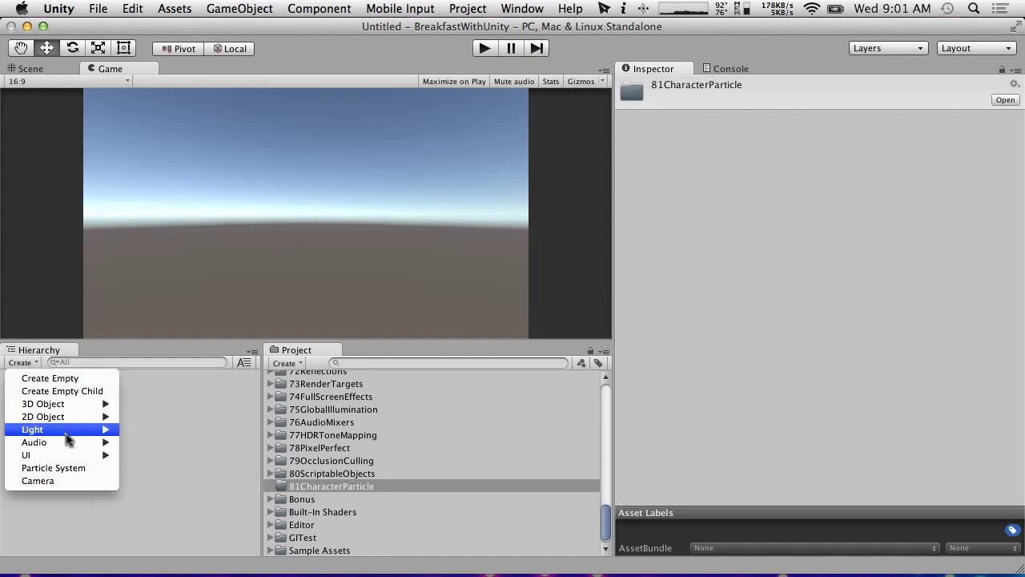
{"action": "mouse_move", "coordinate": [104, 404]}
{"action": "left_click", "coordinate": [170, 455]}
{"action": "left_click", "coordinate": [901, 129]}
{"action": "type", "text": "0"}
{"action": "left_click", "coordinate": [1010, 128]}
{"action": "type", "text": "0"}
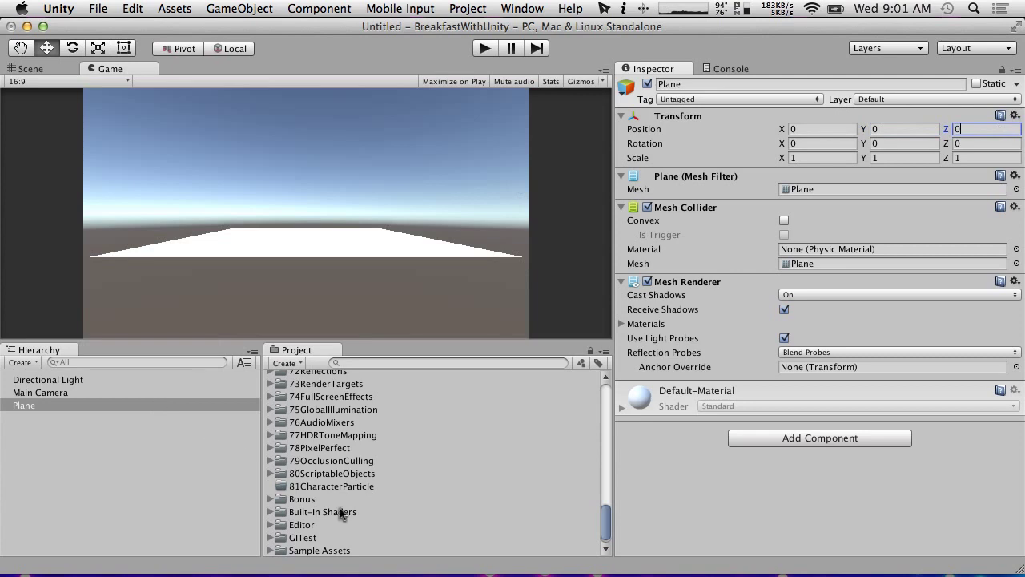
Add the AI Character prefab from the Sample Assets Third Person Character prefabs to the scene.
{"action": "scroll", "coordinate": [339, 513], "scroll_direction": "down", "scroll_amount": 1}
{"action": "left_click", "coordinate": [271, 537]}
{"action": "scroll", "coordinate": [272, 537], "scroll_direction": "up", "scroll_amount": 5}
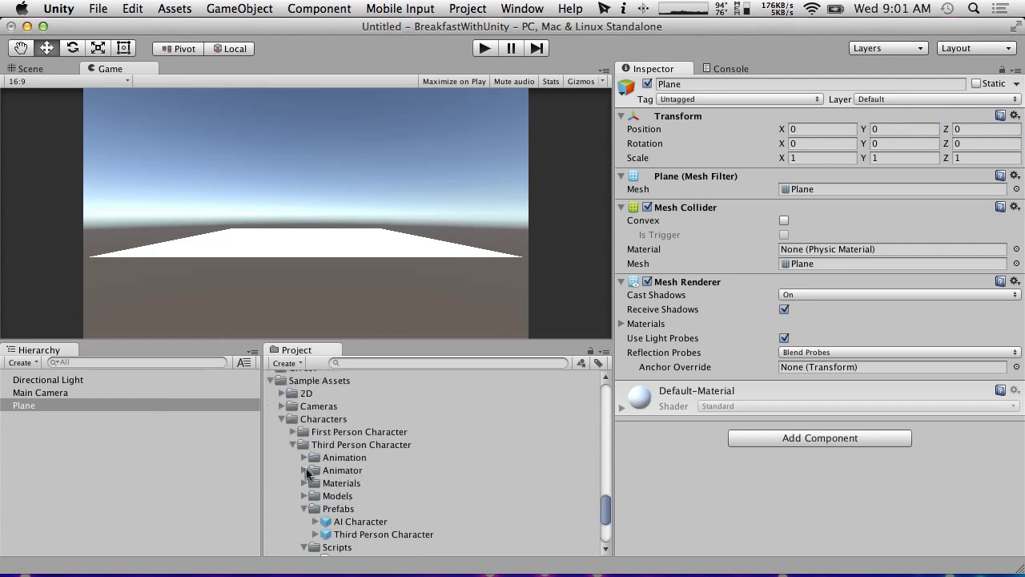
{"action": "left_click_drag", "start_coordinate": [329, 521], "coordinate": [88, 451]}
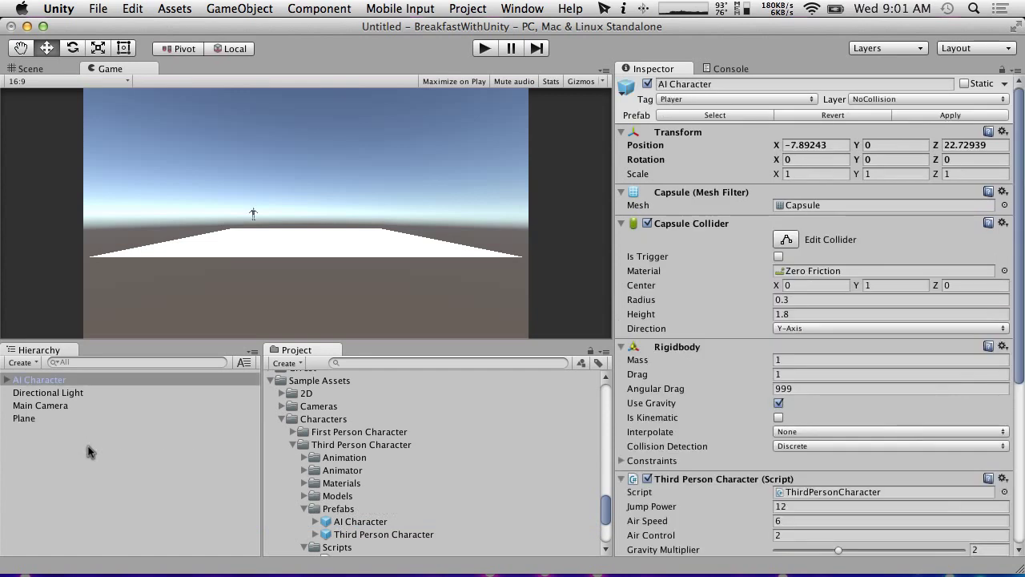
Place the AI Character at position 0, 0, 0 and set its Y rotation to 180.
{"action": "left_click", "coordinate": [837, 144]}
{"action": "type", "text": "0"}
{"action": "key", "text": "Tab"}
{"action": "key", "text": "Tab"}
{"action": "type", "text": "0"}
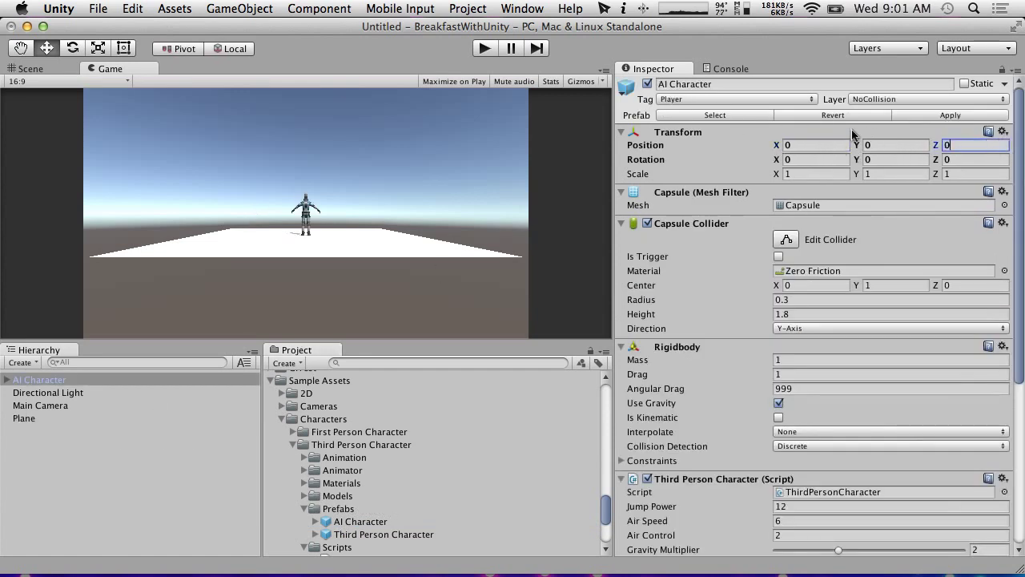
{"action": "left_click", "coordinate": [901, 145]}
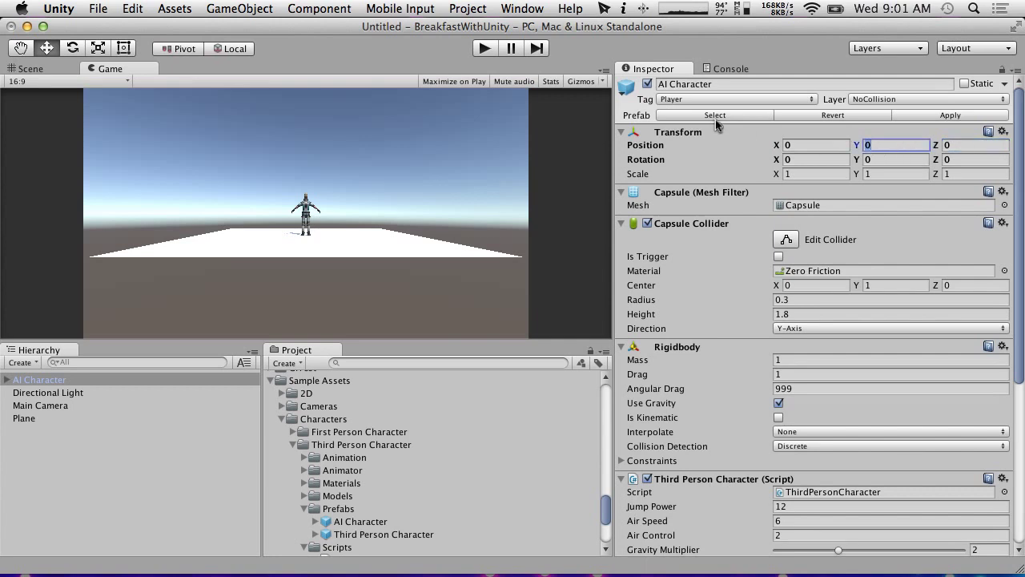
{"action": "left_click", "coordinate": [918, 160]}
{"action": "type", "text": "180"}
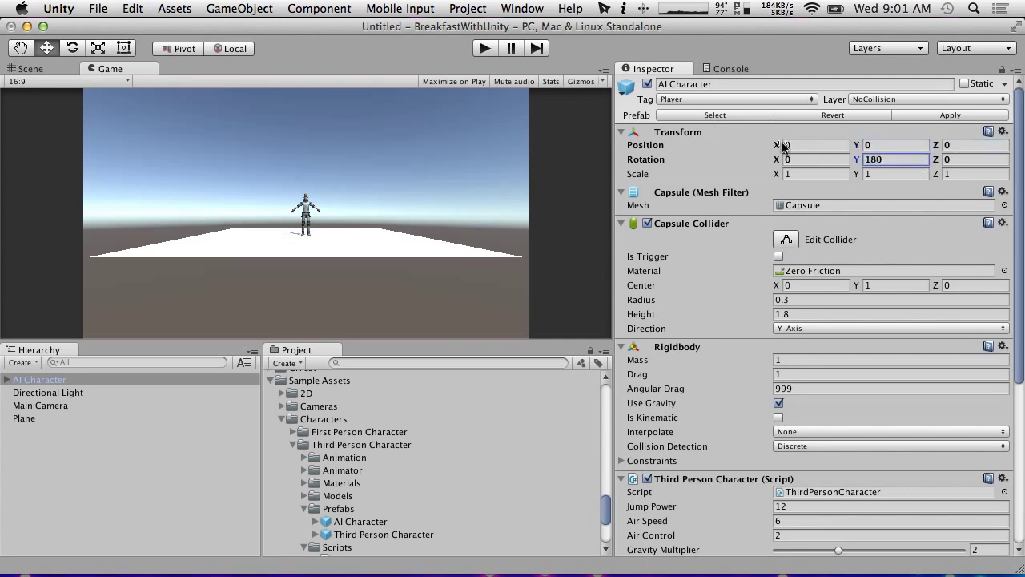
Play-test the scene, inspect the AI Character up close in the Scene view, and return to the stopped Game view.
{"action": "left_click", "coordinate": [484, 48]}
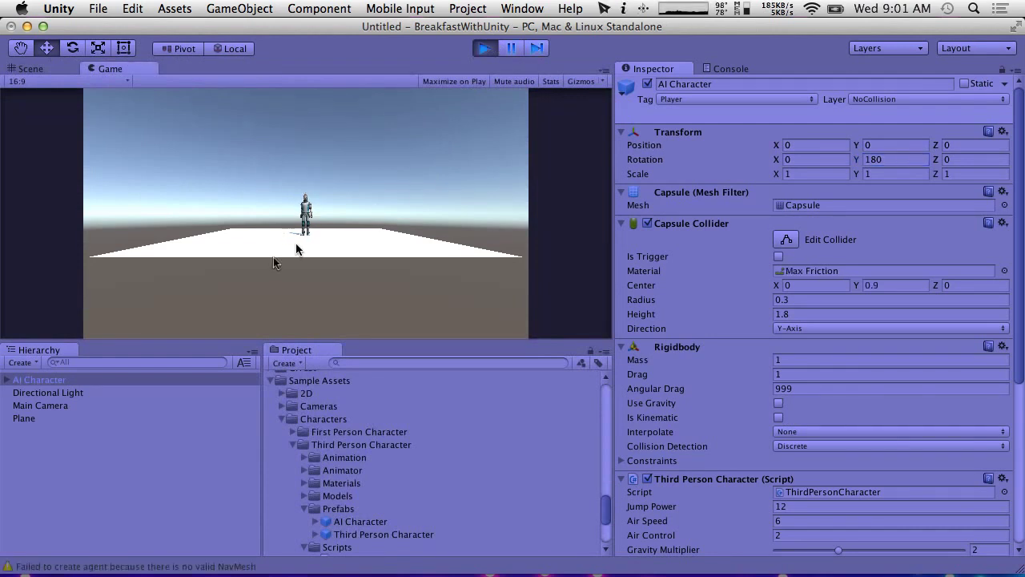
{"action": "left_click", "coordinate": [28, 68]}
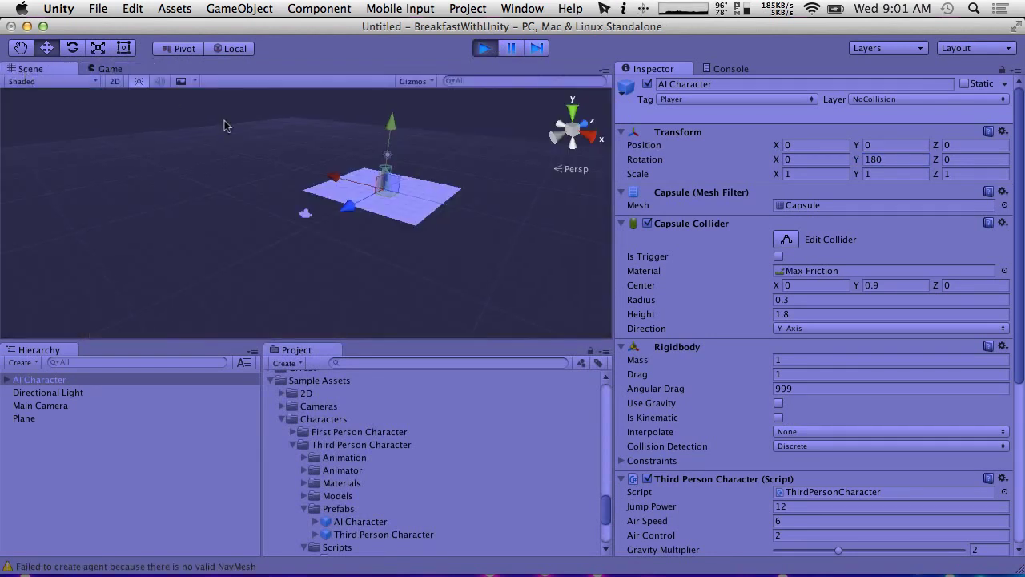
{"action": "key", "text": "f"}
{"action": "left_click_drag", "start_coordinate": [336, 138], "coordinate": [537, 154], "text": "alt"}
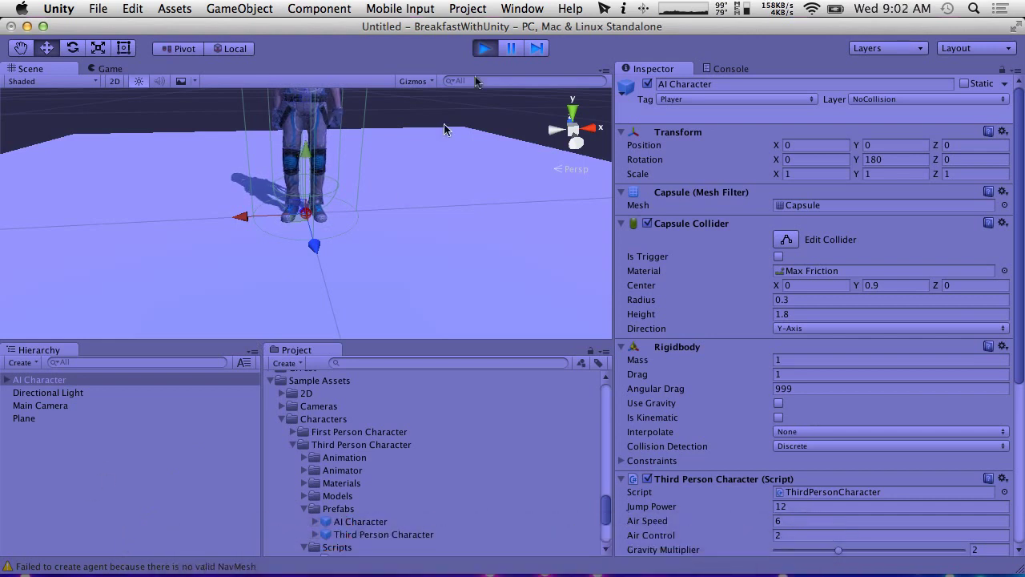
{"action": "left_click", "coordinate": [485, 48]}
{"action": "left_click", "coordinate": [120, 70]}
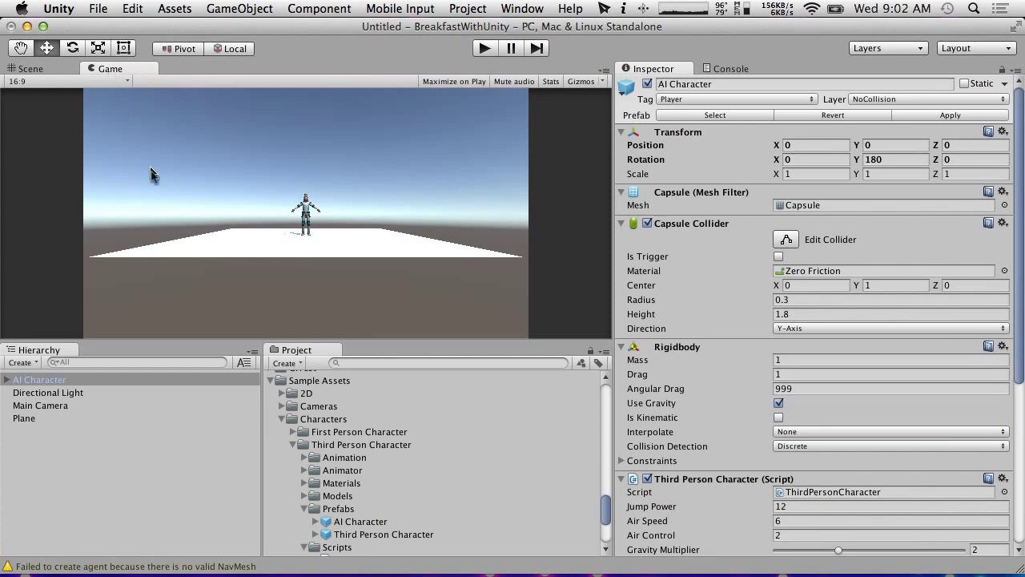
Create a second camera in the scene and rename it CharacterCam.
{"action": "left_click", "coordinate": [41, 405]}
{"action": "left_click", "coordinate": [22, 362]}
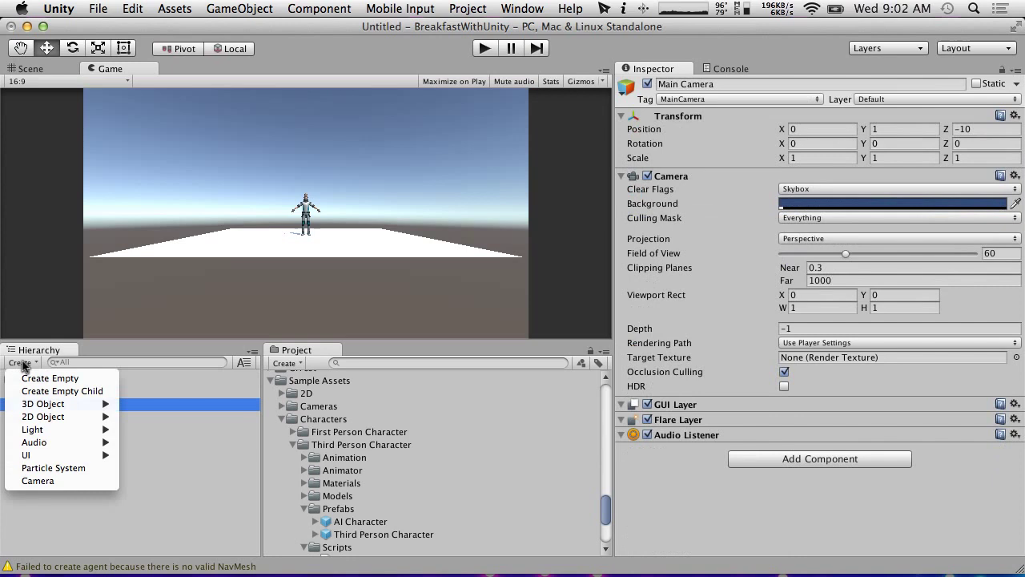
{"action": "left_click", "coordinate": [64, 481]}
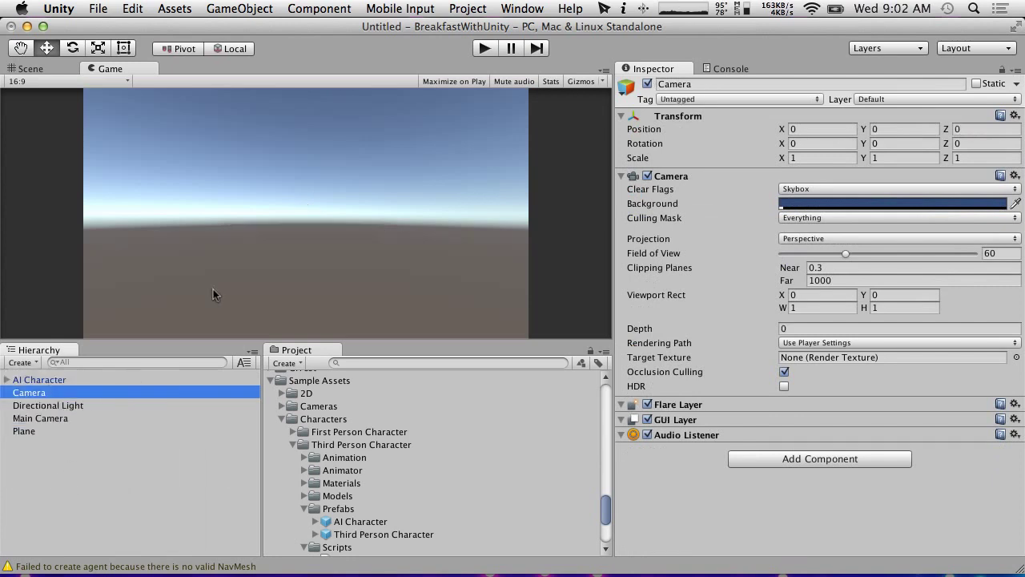
{"action": "left_click", "coordinate": [29, 398]}
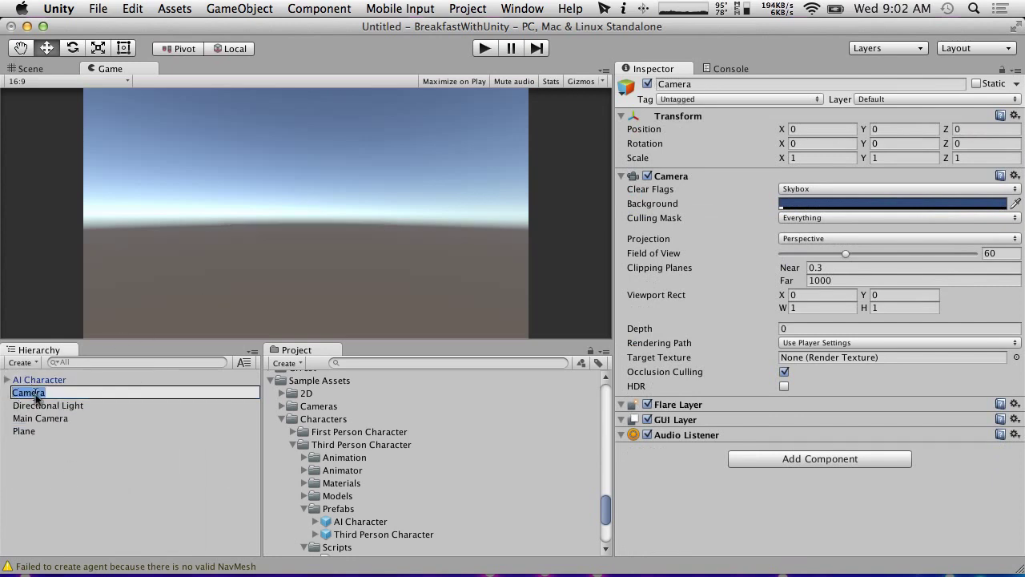
{"action": "type", "text": "CharacterC"}
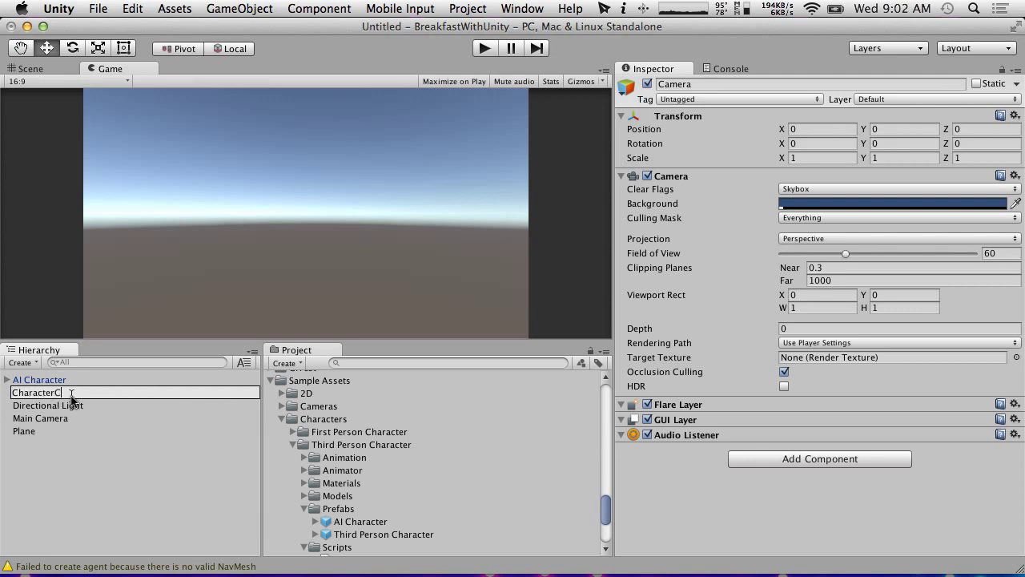
{"action": "key", "text": "Return"}
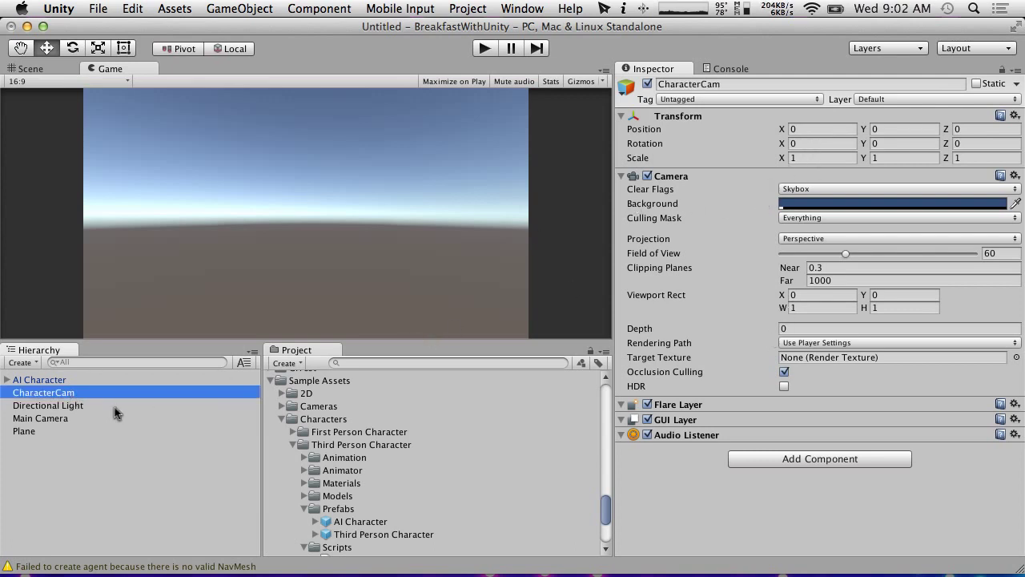
Create a render texture named Character in the 81CharacterParticle folder.
{"action": "left_click", "coordinate": [40, 419]}
{"action": "left_click", "coordinate": [51, 393]}
{"action": "left_click", "coordinate": [271, 381]}
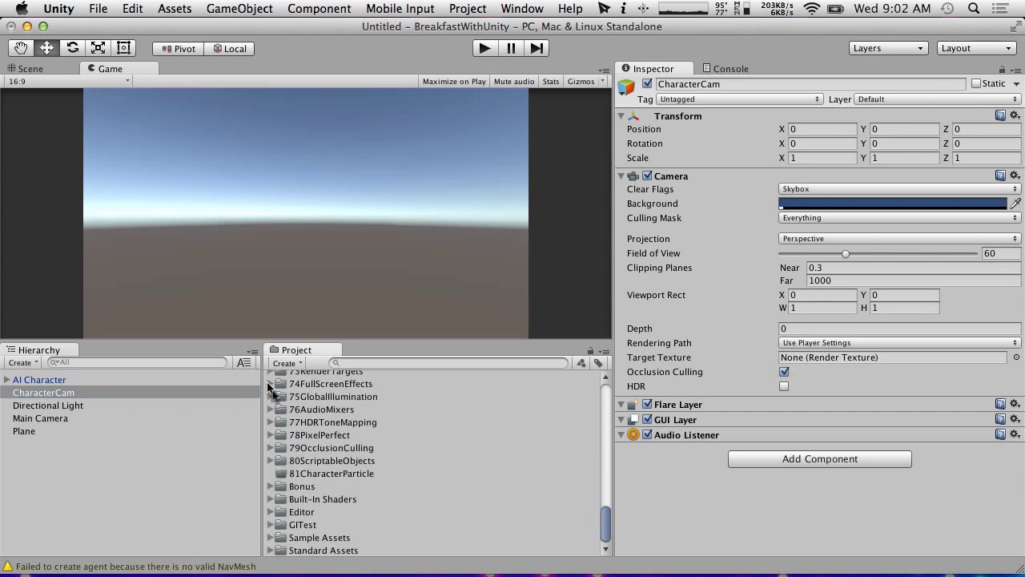
{"action": "left_click", "coordinate": [320, 473]}
{"action": "left_click", "coordinate": [285, 363]}
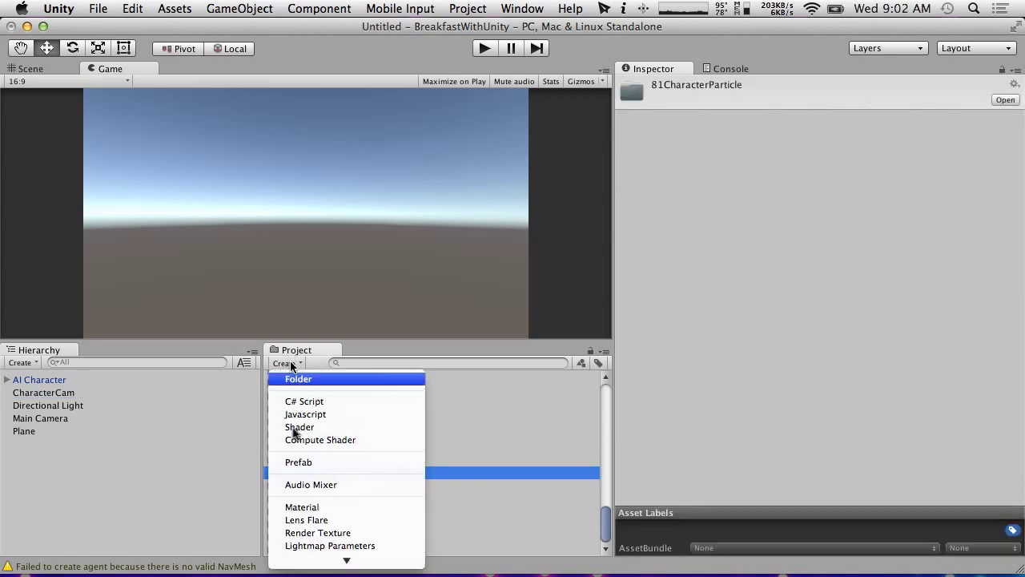
{"action": "mouse_move", "coordinate": [319, 570]}
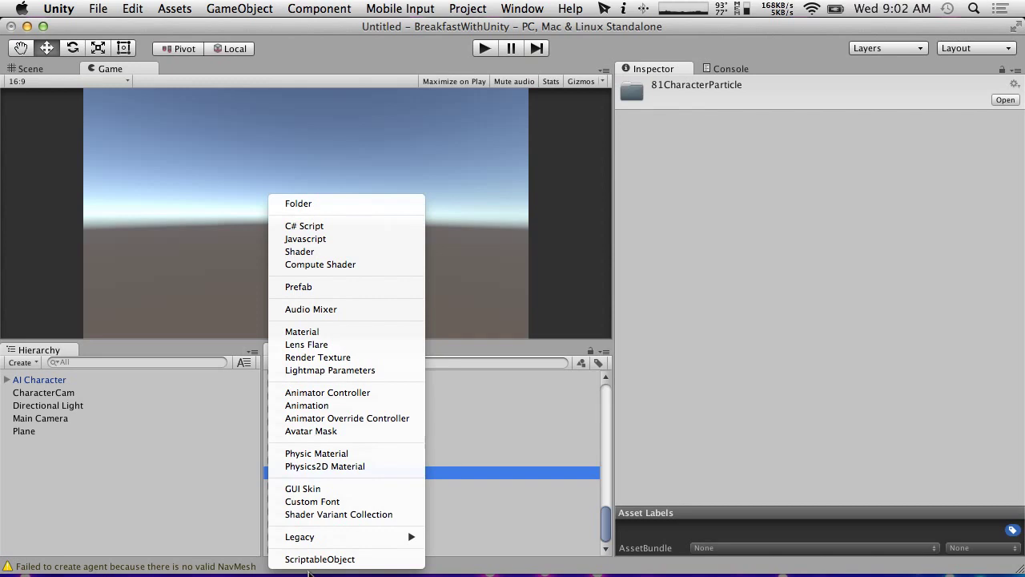
{"action": "left_click", "coordinate": [355, 357]}
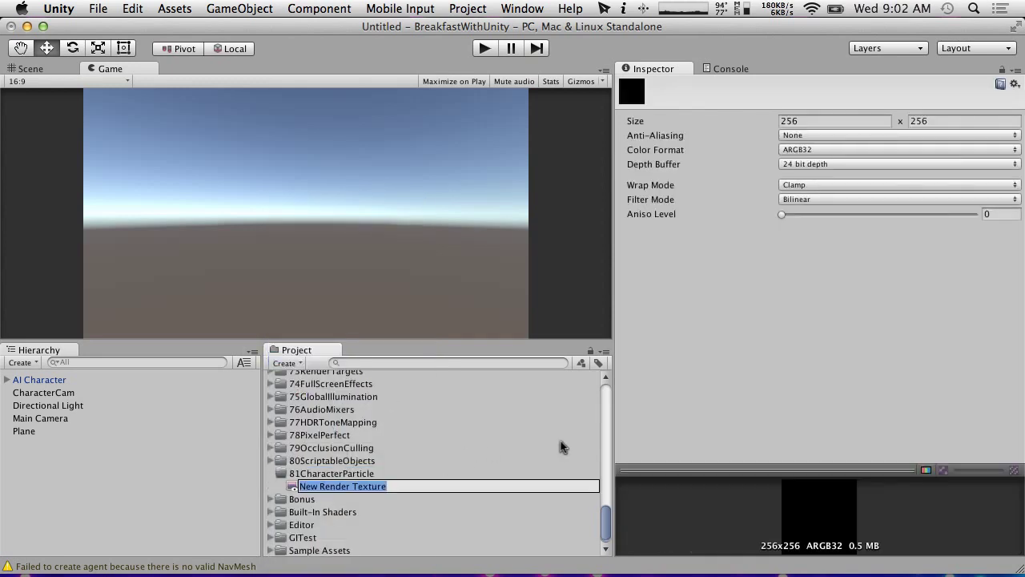
{"action": "type", "text": "Character"}
{"action": "key", "text": "Return"}
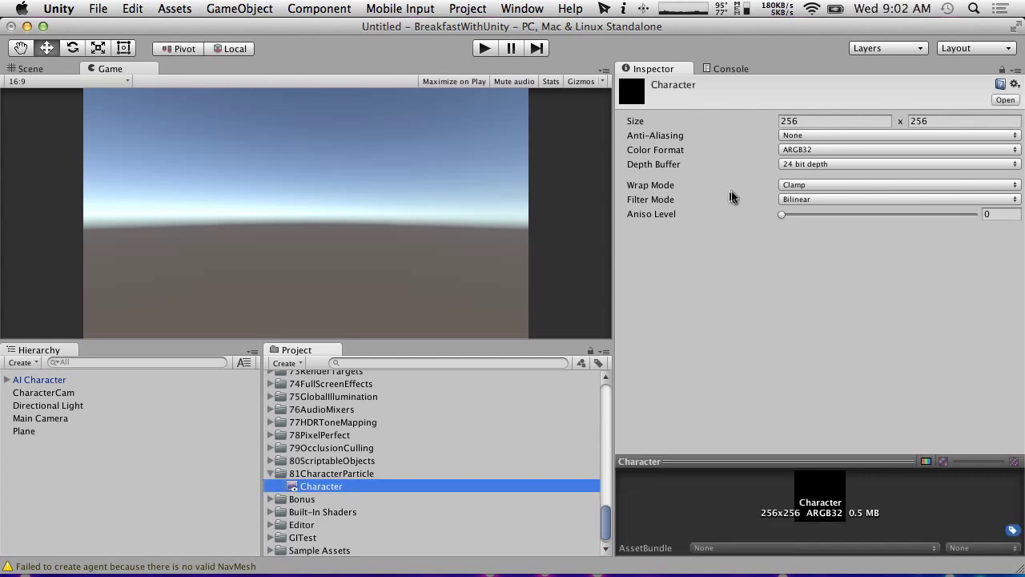
Set the Character render texture's size to 512 x 512.
{"action": "left_click", "coordinate": [832, 122]}
{"action": "type", "text": "512"}
{"action": "left_click", "coordinate": [941, 122]}
{"action": "type", "text": "512"}
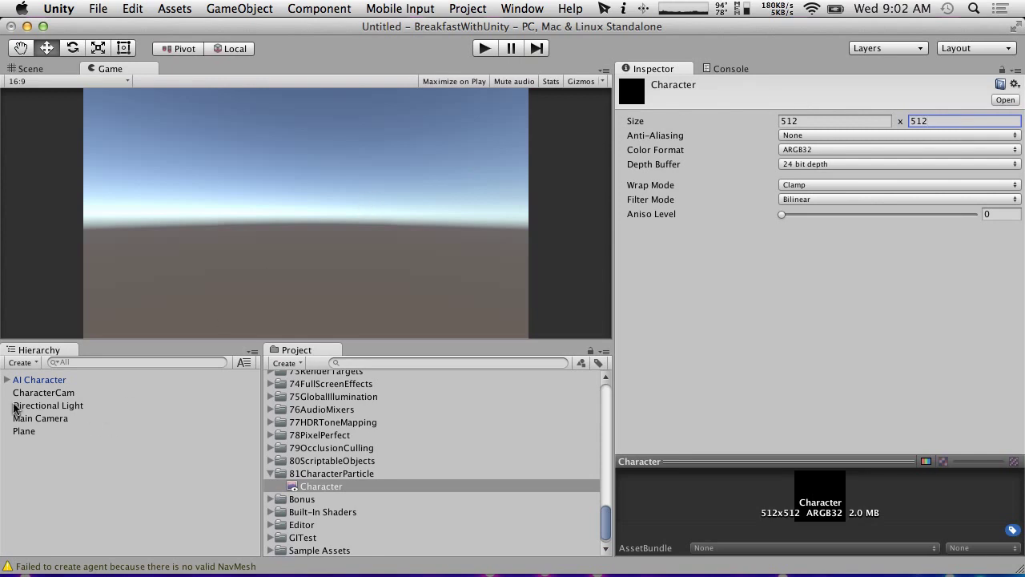
{"action": "left_click", "coordinate": [31, 69]}
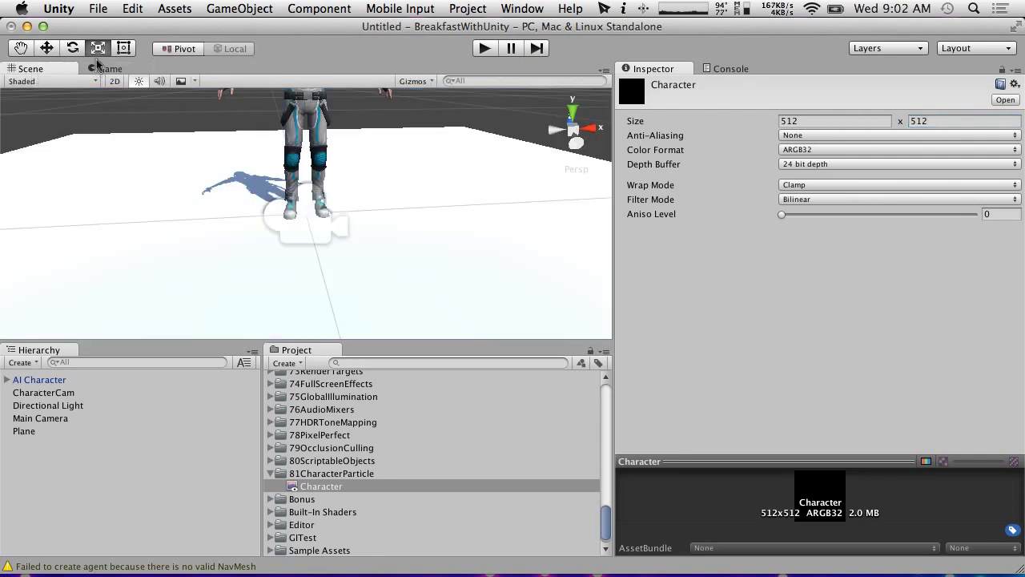
{"action": "left_click", "coordinate": [46, 49]}
{"action": "left_click", "coordinate": [111, 69]}
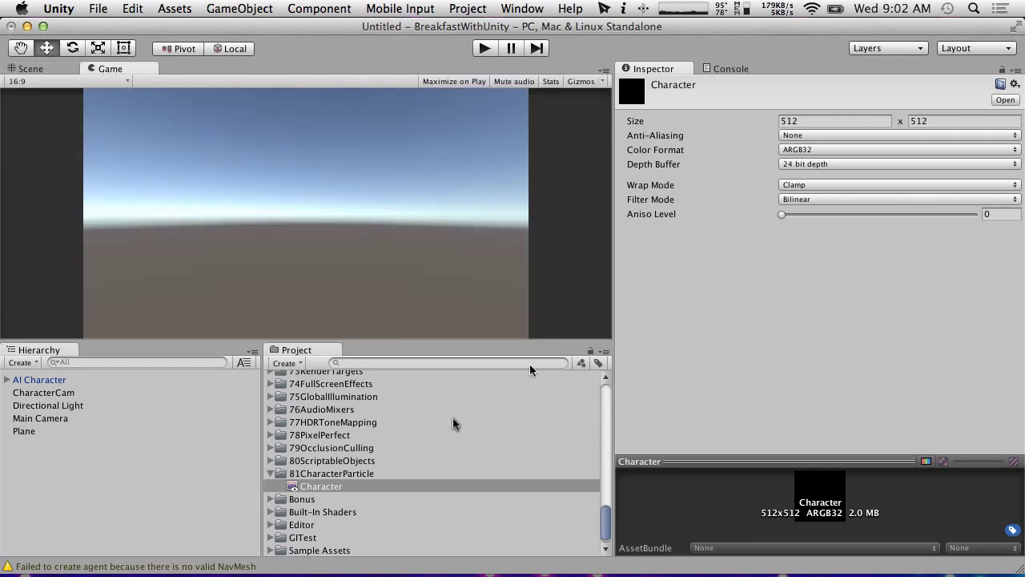
Assign the Character render texture as CharacterCam's target texture.
{"action": "left_click", "coordinate": [44, 393]}
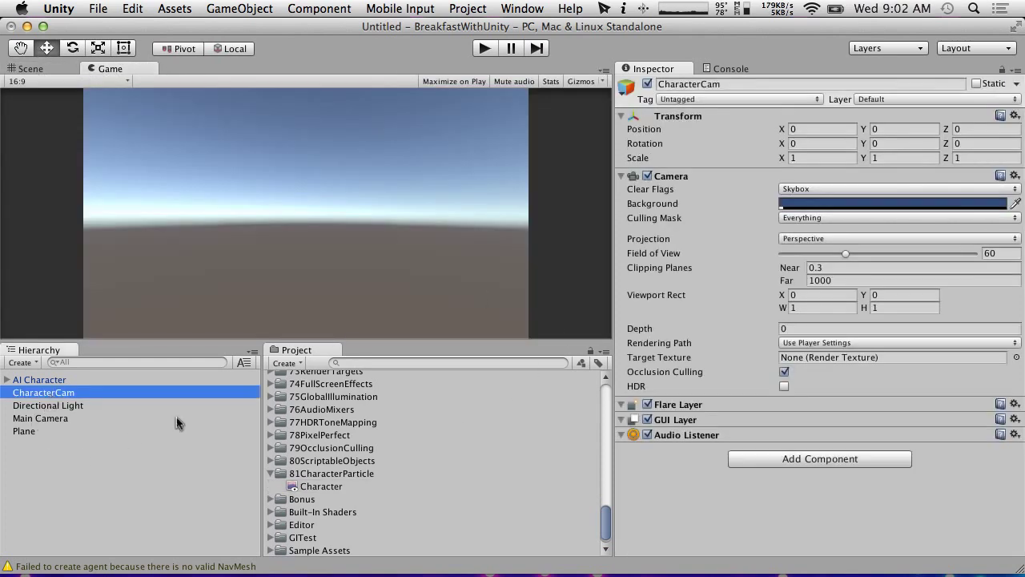
{"action": "left_click_drag", "start_coordinate": [321, 487], "coordinate": [808, 362]}
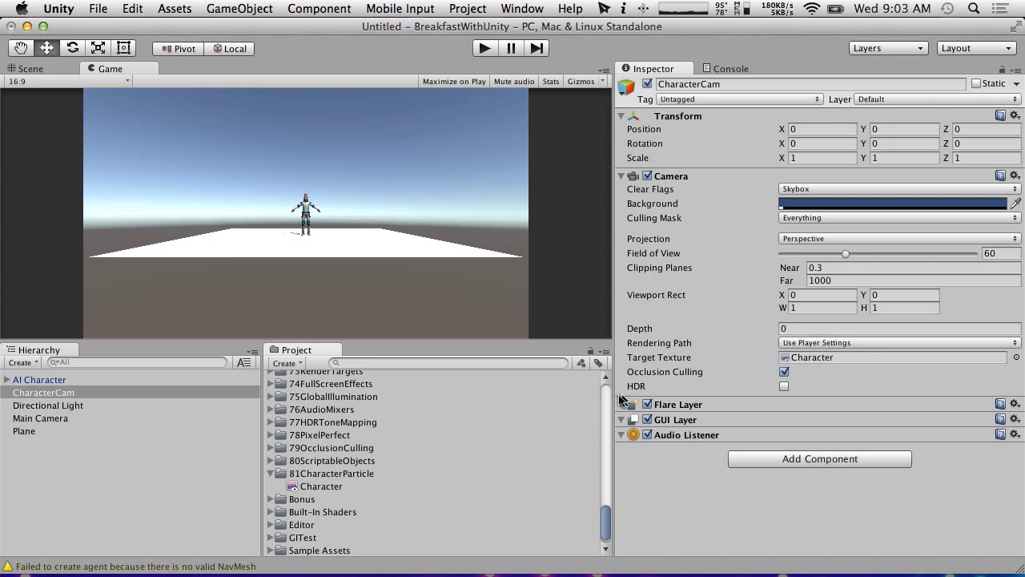
Create a material named CharacterParticleMaterial in the 81CharacterParticle folder.
{"action": "left_click", "coordinate": [317, 473]}
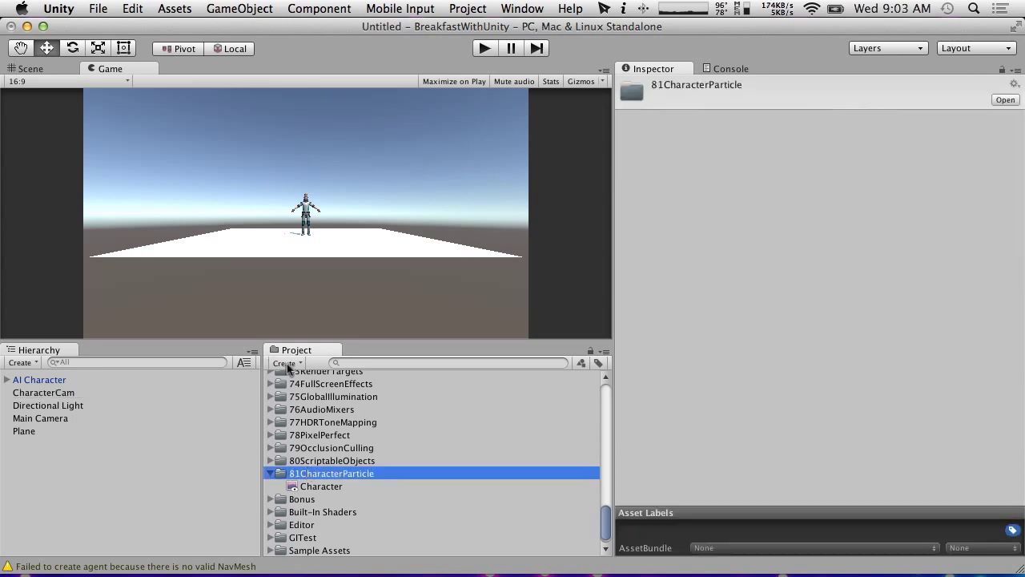
{"action": "left_click", "coordinate": [286, 364]}
{"action": "left_click", "coordinate": [306, 394]}
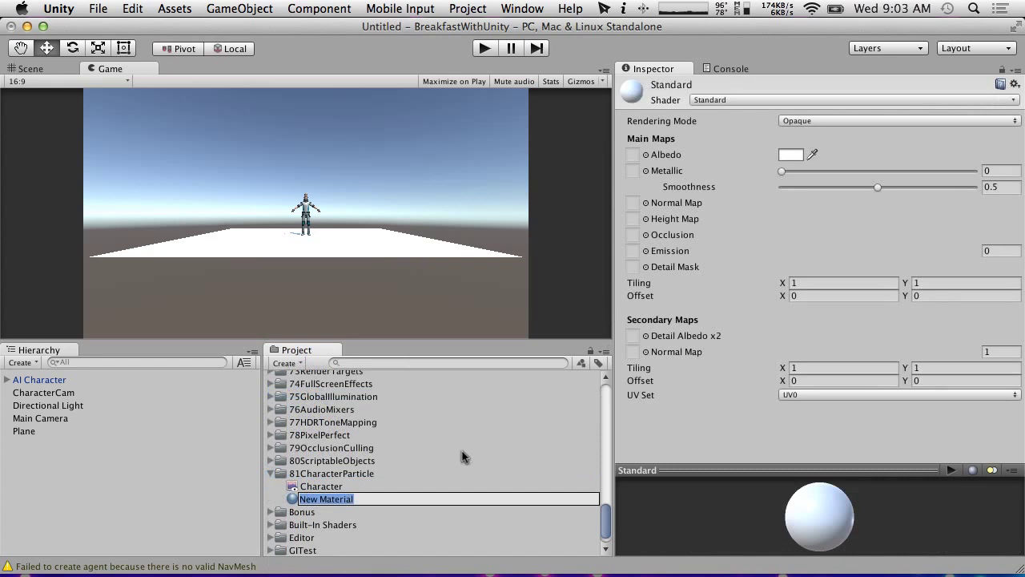
{"action": "type", "text": "CharacterParticle"}
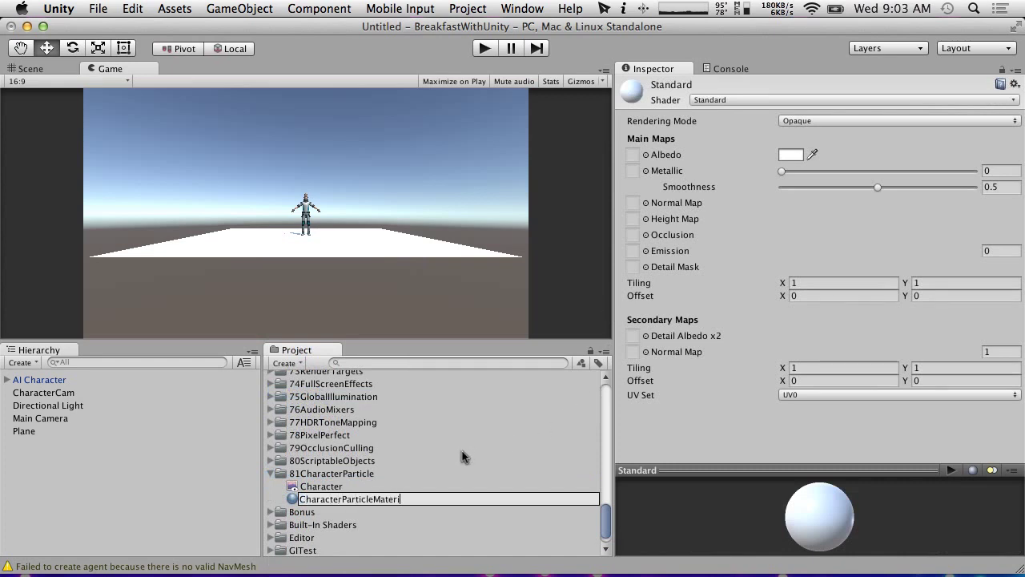
{"action": "key", "text": "Return"}
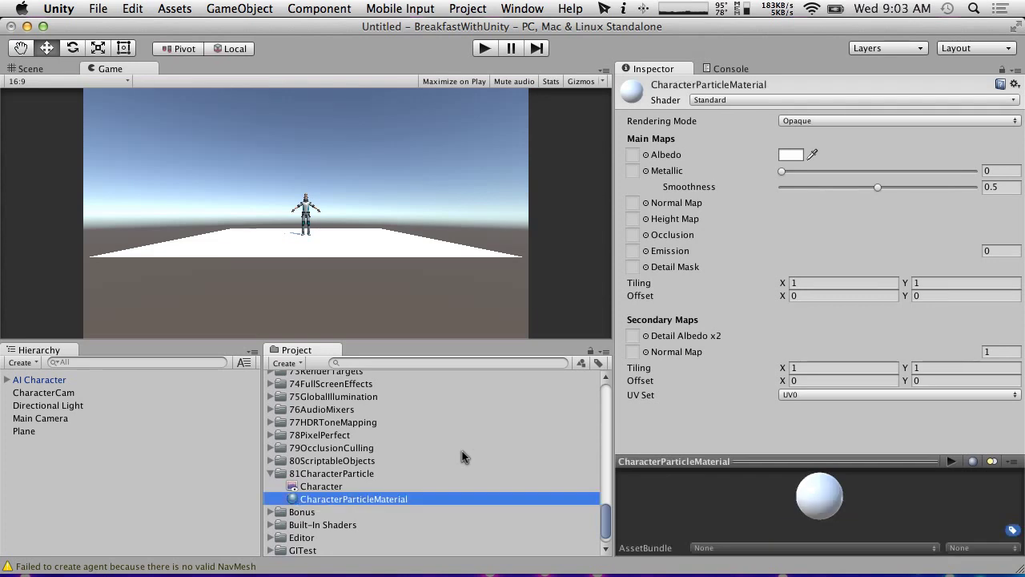
Change CharacterParticleMaterial's shader to Particles/Alpha Blended.
{"action": "left_click", "coordinate": [769, 100]}
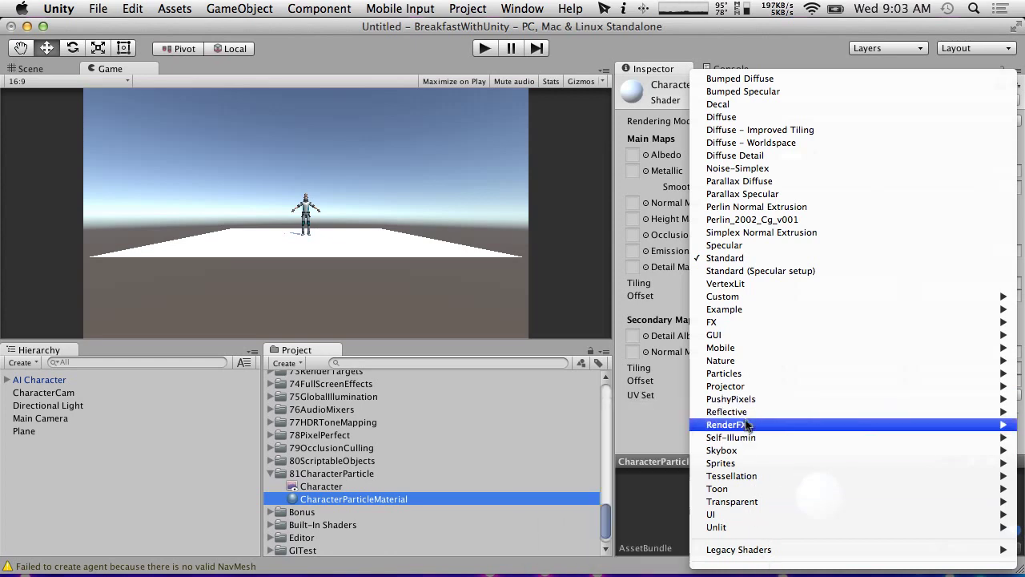
{"action": "mouse_move", "coordinate": [755, 454]}
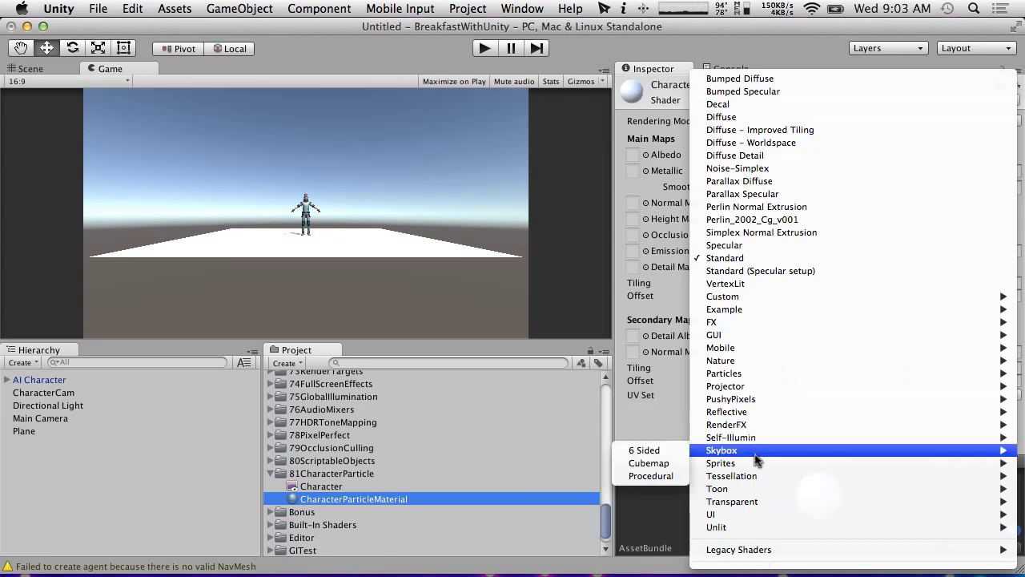
{"action": "mouse_move", "coordinate": [757, 477]}
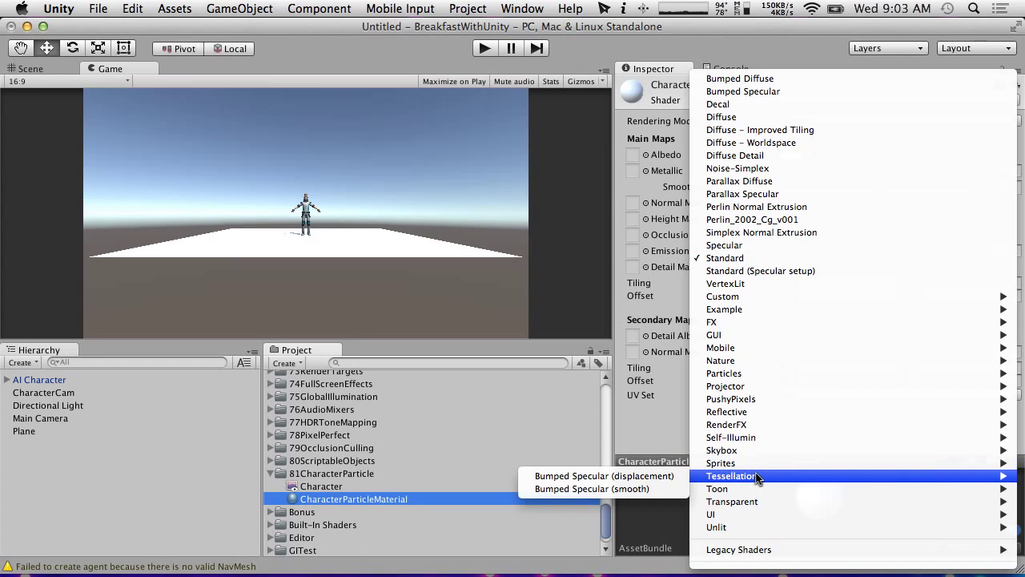
{"action": "mouse_move", "coordinate": [792, 336]}
{"action": "mouse_move", "coordinate": [784, 373]}
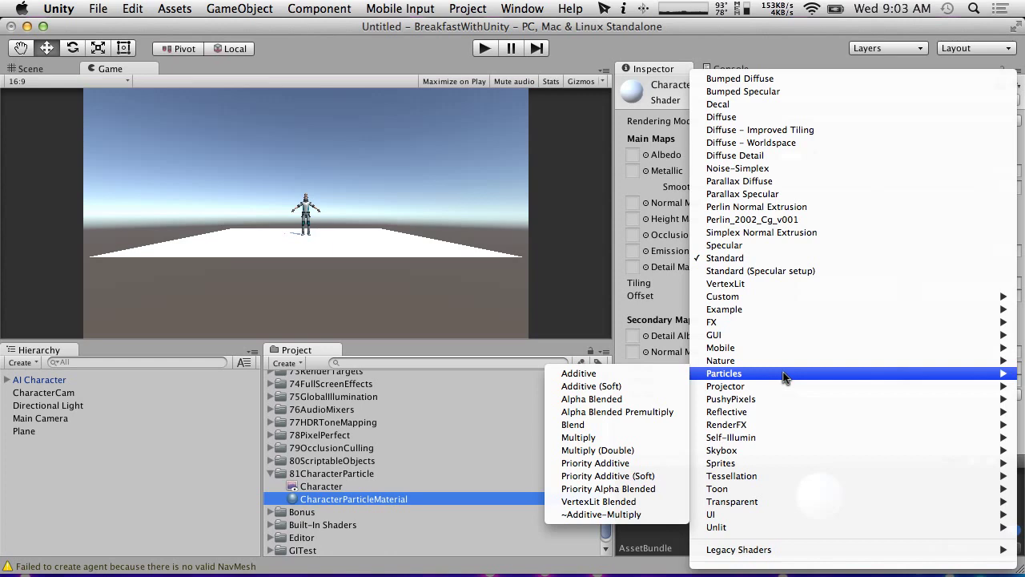
{"action": "left_click", "coordinate": [650, 398]}
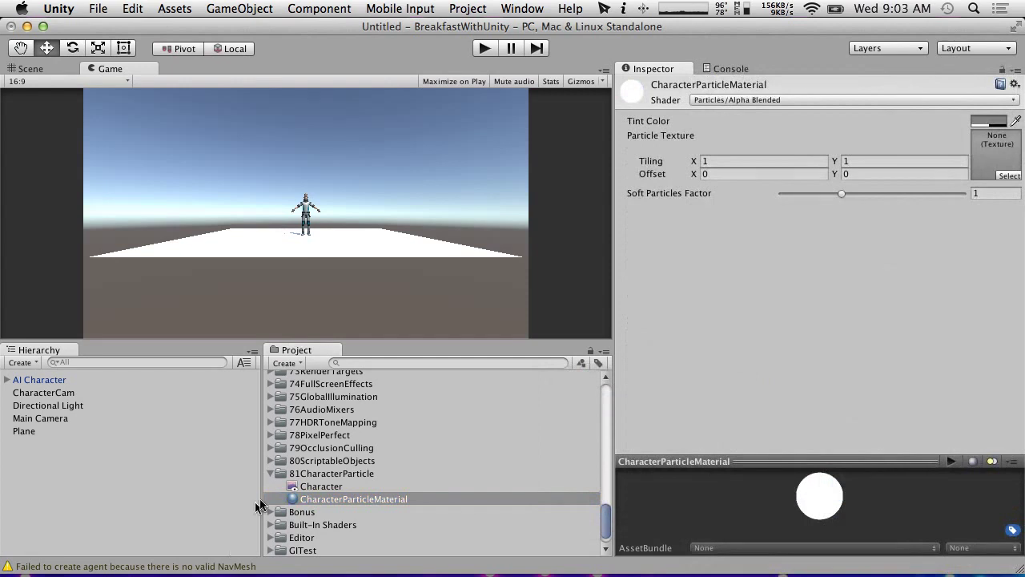
Assign the Character render texture as CharacterParticleMaterial's particle texture.
{"action": "left_click_drag", "start_coordinate": [305, 486], "coordinate": [1003, 152]}
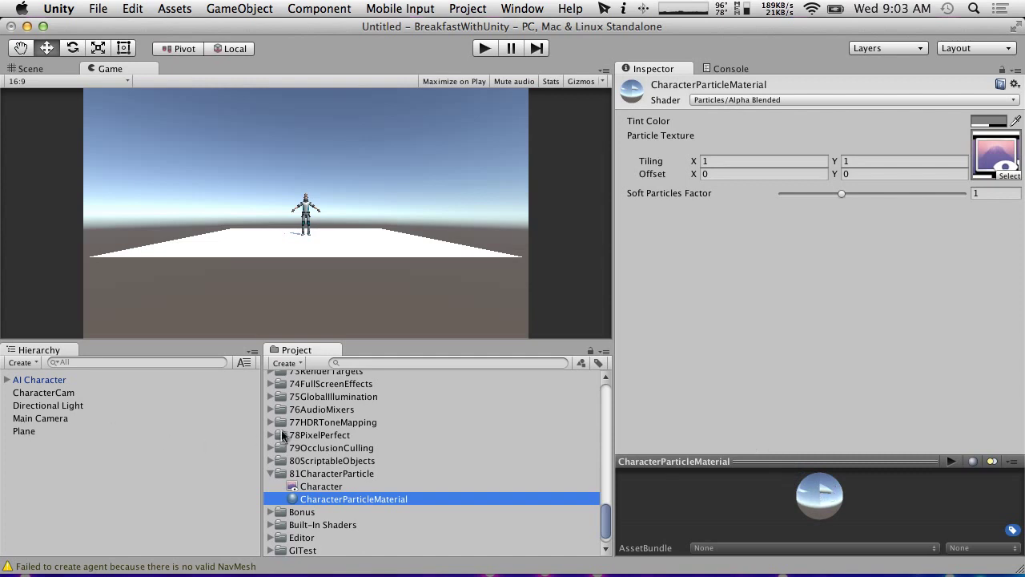
Create a particle system in the scene and apply CharacterParticleMaterial to it.
{"action": "left_click", "coordinate": [17, 362]}
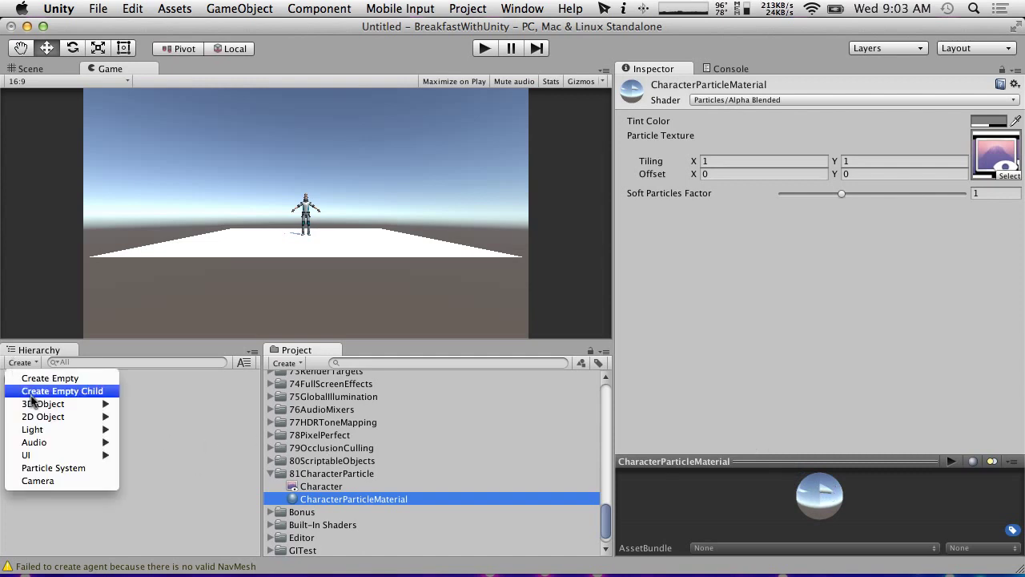
{"action": "left_click", "coordinate": [62, 467]}
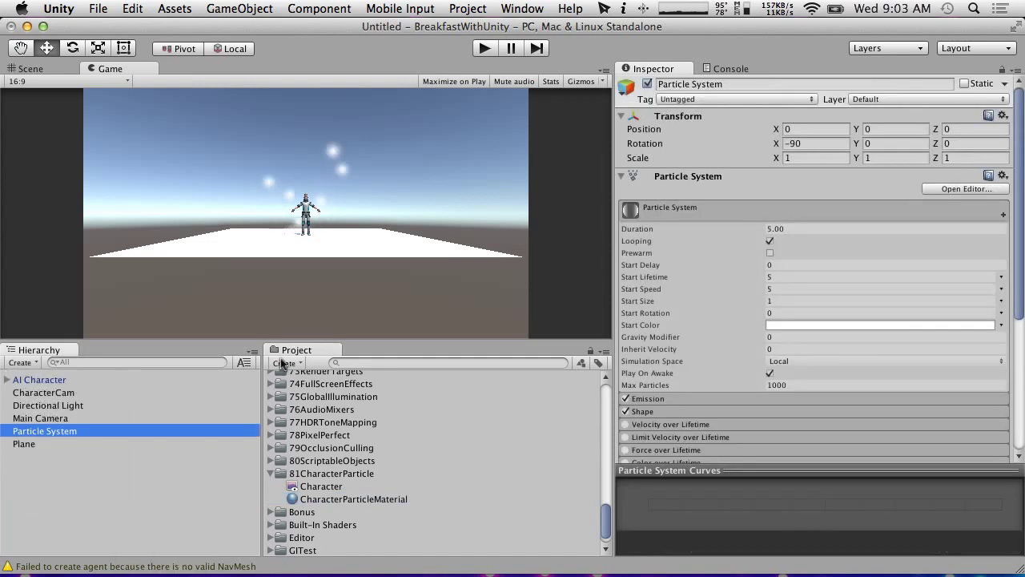
{"action": "scroll", "coordinate": [742, 321], "scroll_direction": "down", "scroll_amount": 5}
{"action": "left_click_drag", "start_coordinate": [353, 499], "coordinate": [48, 430]}
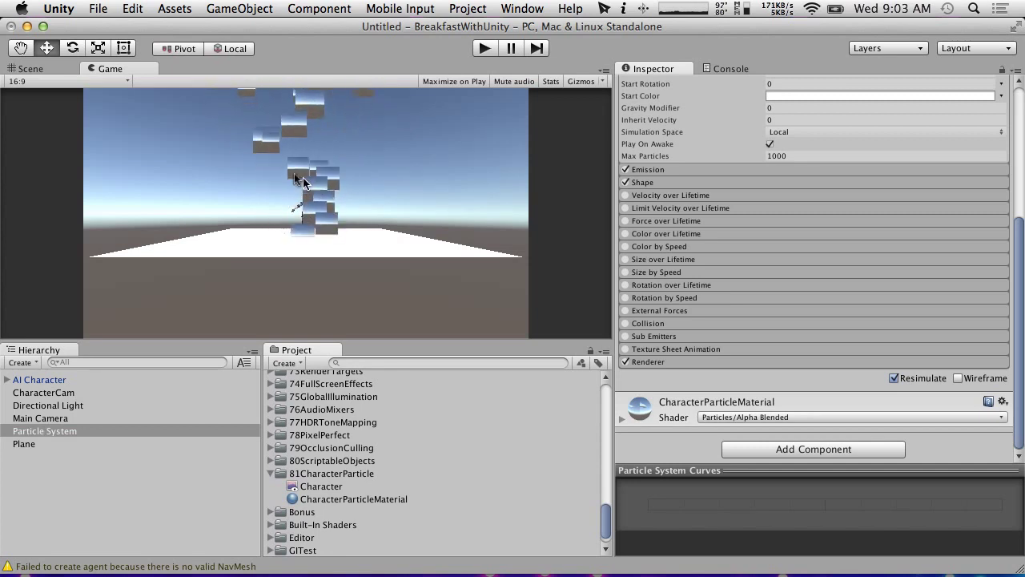
Set CharacterCam's clear flags to Depth only and preview the effect on the particle system.
{"action": "left_click", "coordinate": [60, 392]}
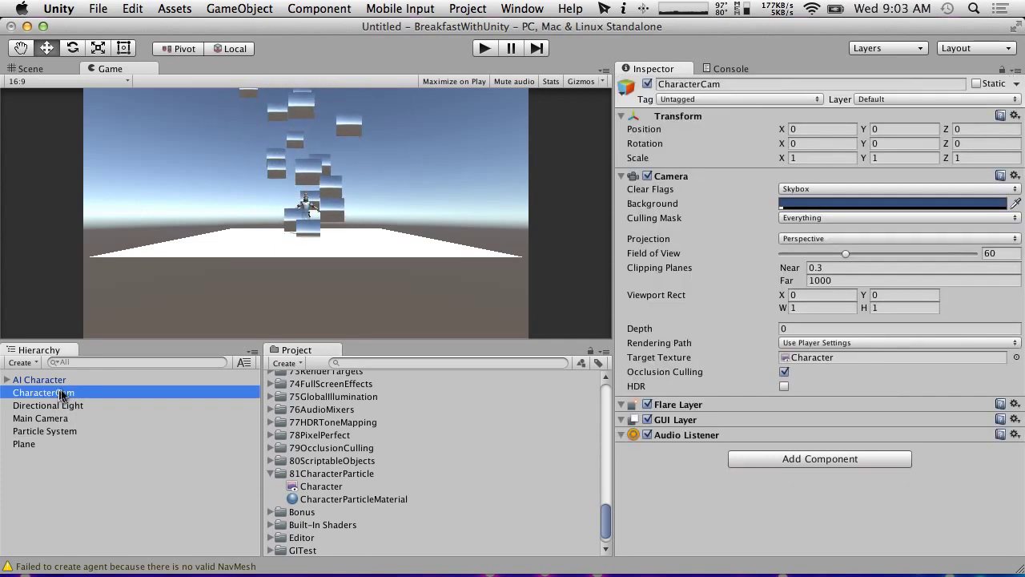
{"action": "left_click", "coordinate": [820, 188]}
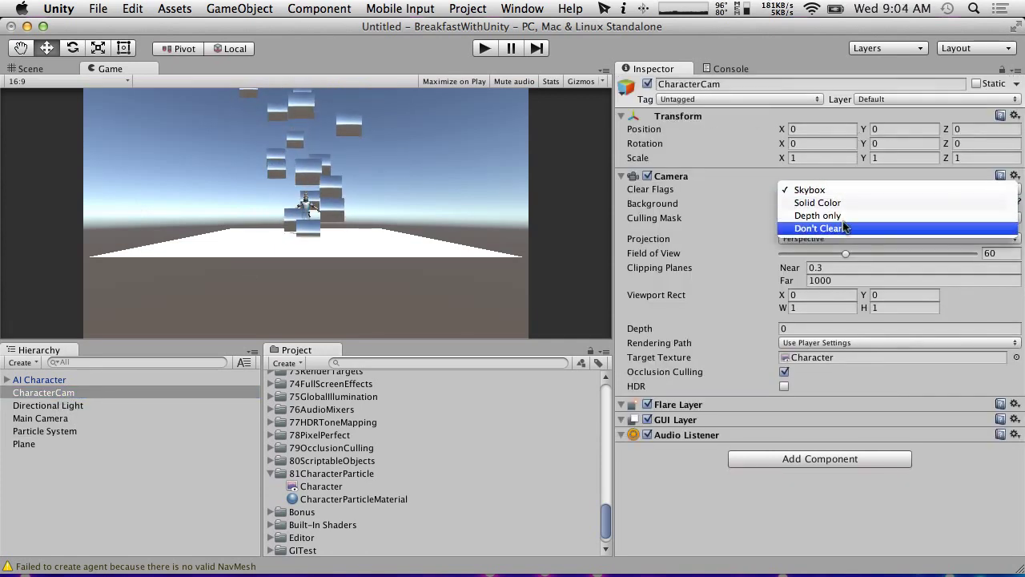
{"action": "left_click", "coordinate": [844, 216]}
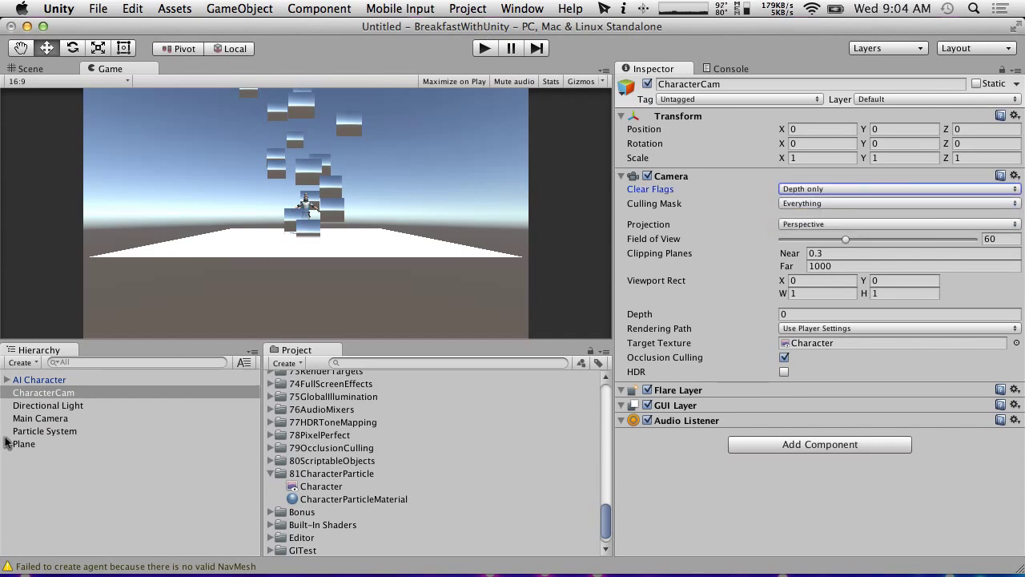
{"action": "left_click", "coordinate": [48, 431]}
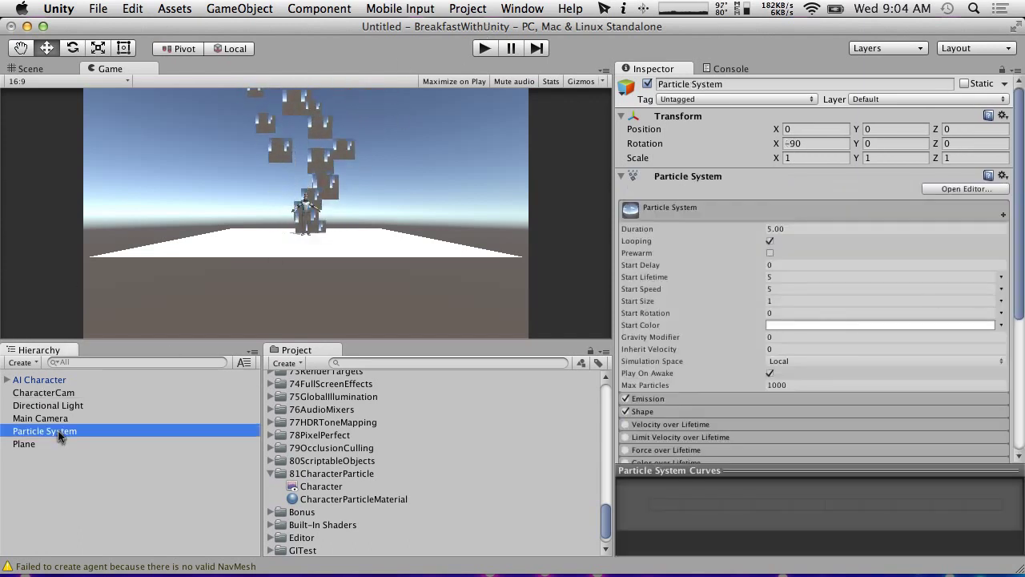
{"action": "left_click", "coordinate": [42, 392]}
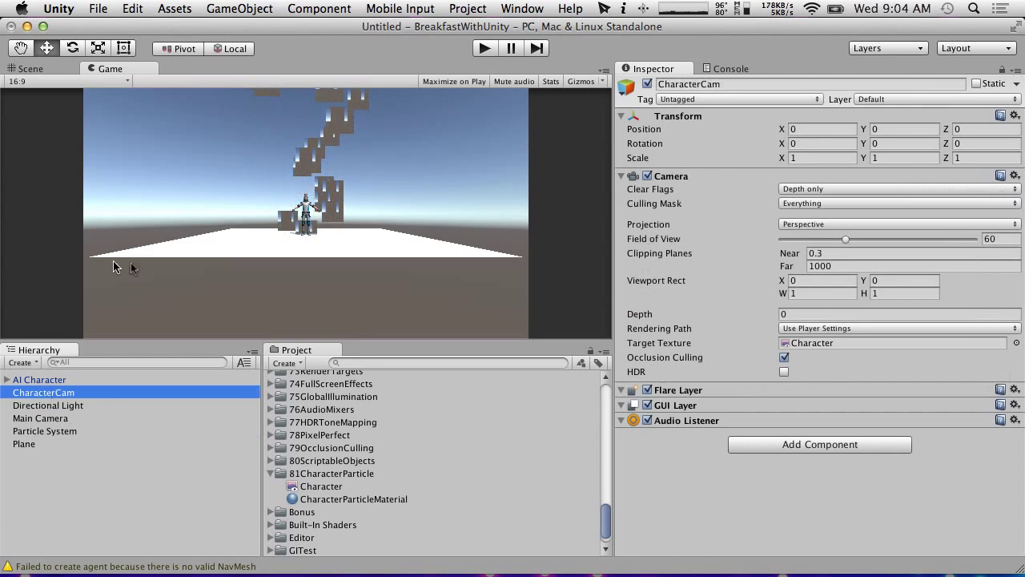
{"action": "left_click", "coordinate": [42, 431]}
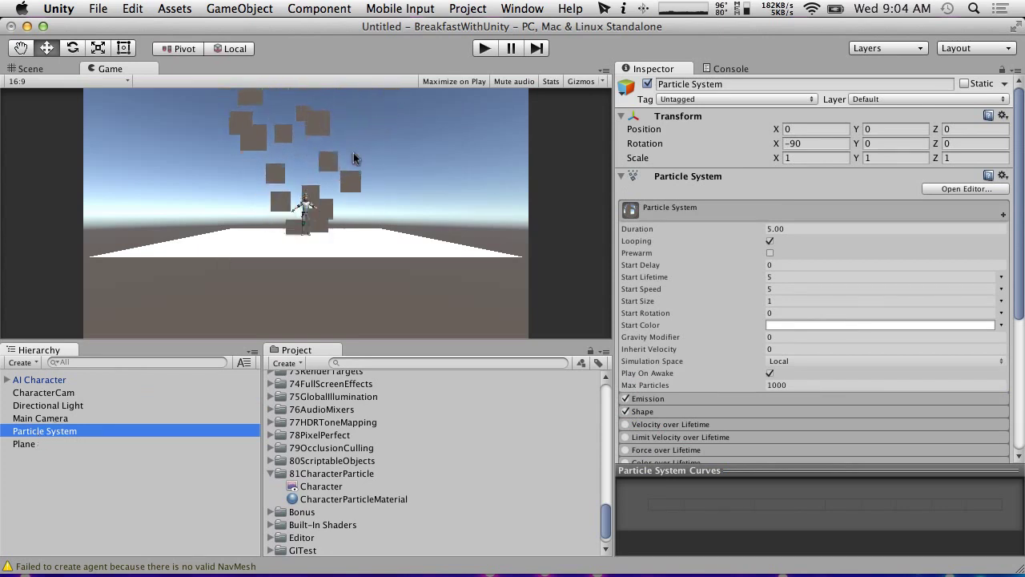
Move CharacterCam in the scene up and back from the character to about Y 0.88, Z -1.94.
{"action": "left_click", "coordinate": [32, 69]}
{"action": "left_click_drag", "start_coordinate": [105, 93], "coordinate": [240, 205], "text": "alt"}
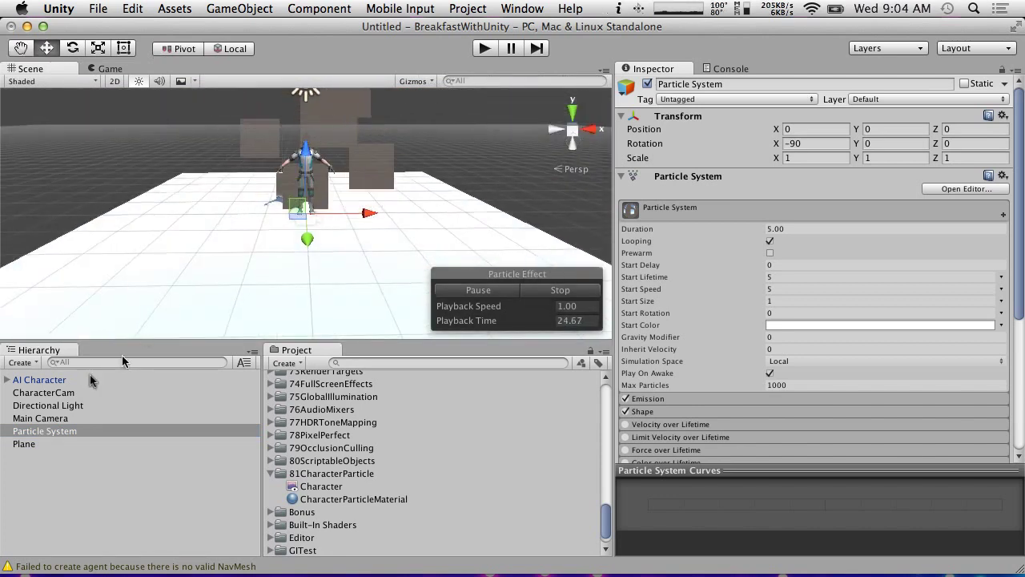
{"action": "left_click", "coordinate": [43, 392]}
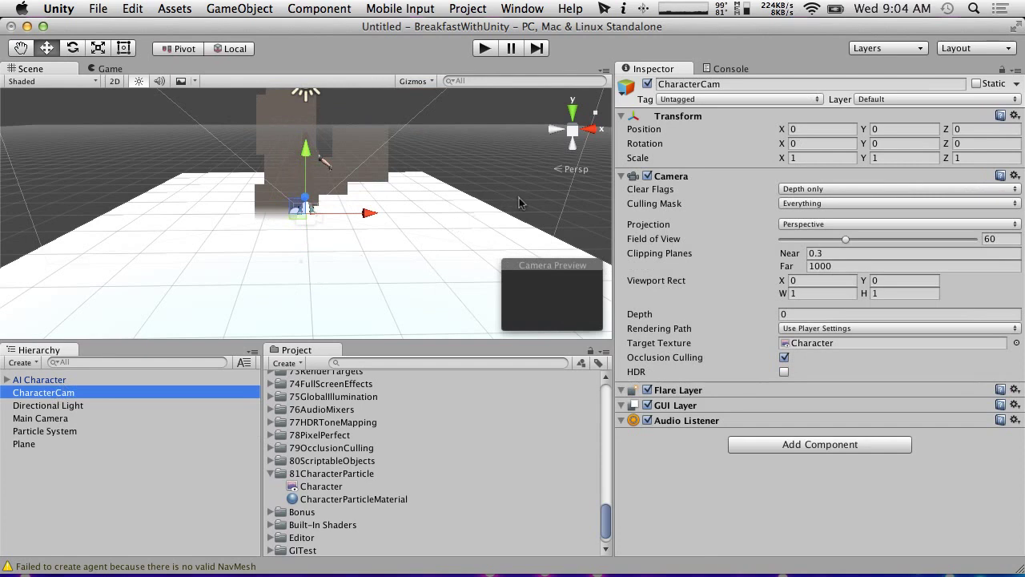
{"action": "left_click_drag", "start_coordinate": [469, 219], "coordinate": [281, 200], "text": "alt"}
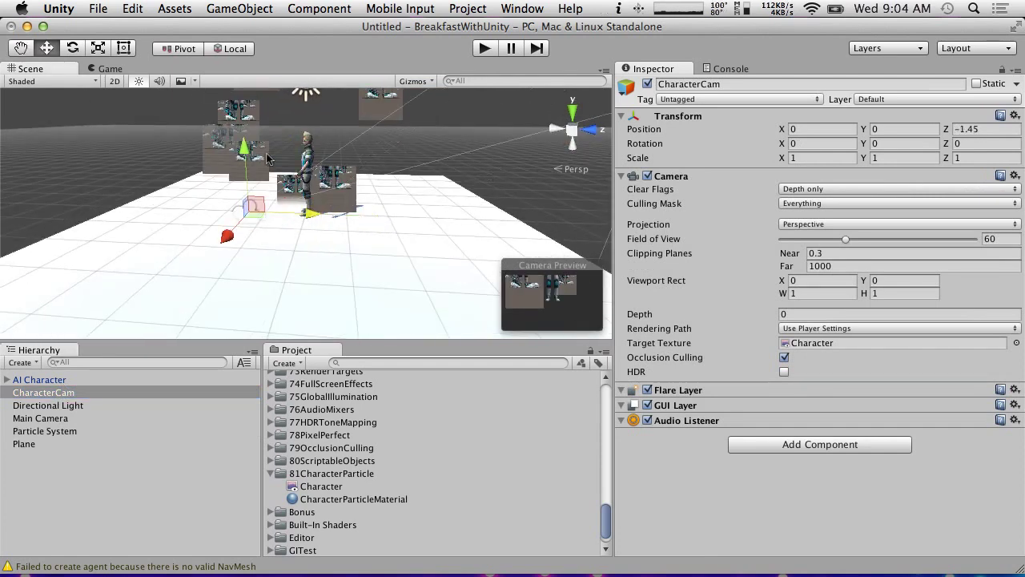
{"action": "left_click_drag", "start_coordinate": [243, 164], "coordinate": [241, 121]}
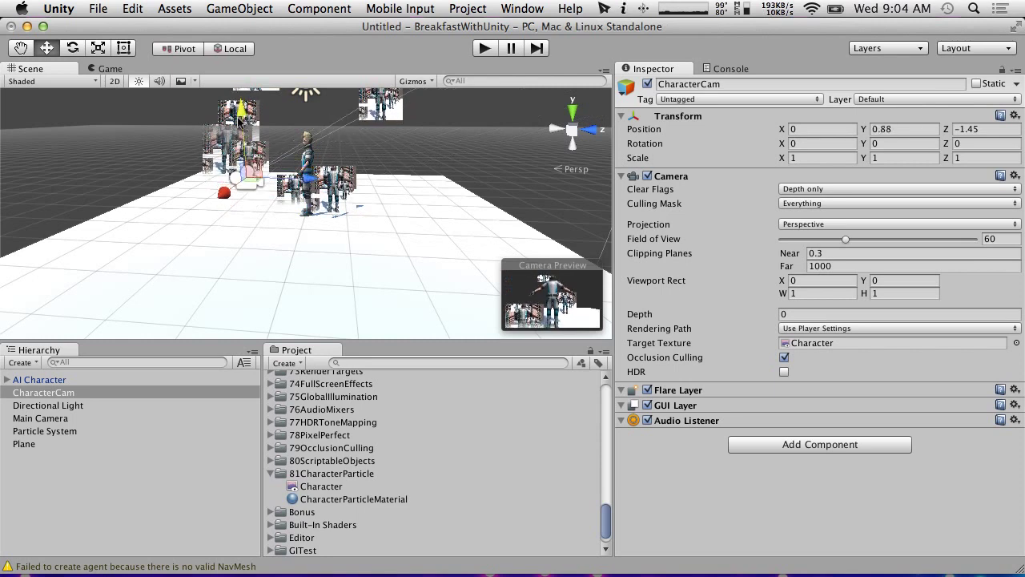
{"action": "left_click_drag", "start_coordinate": [306, 178], "coordinate": [287, 177]}
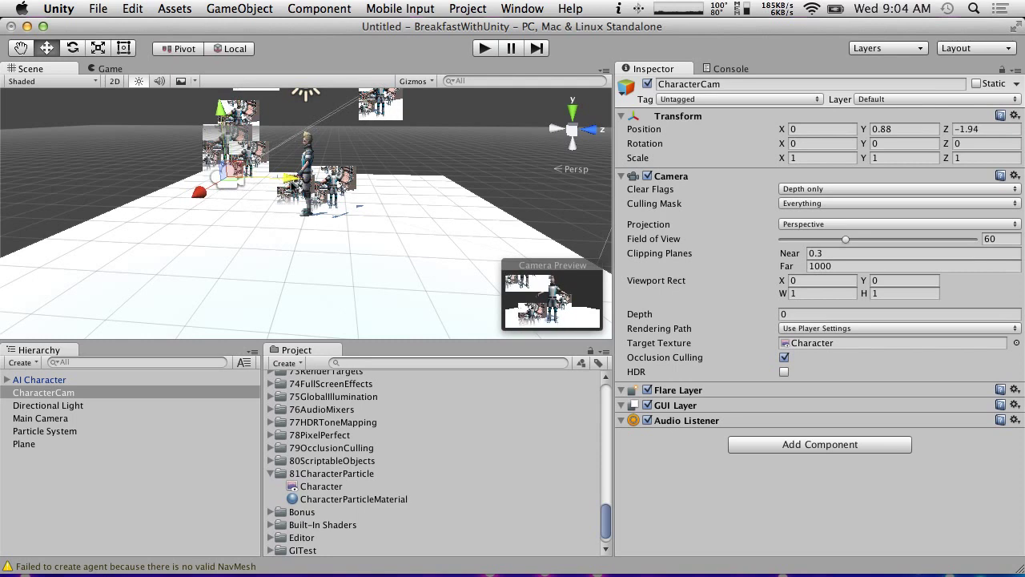
Check which layer AI Character and its child objects Ethan and char_ethan_body are assigned to.
{"action": "left_click", "coordinate": [34, 381]}
{"action": "left_click", "coordinate": [921, 99]}
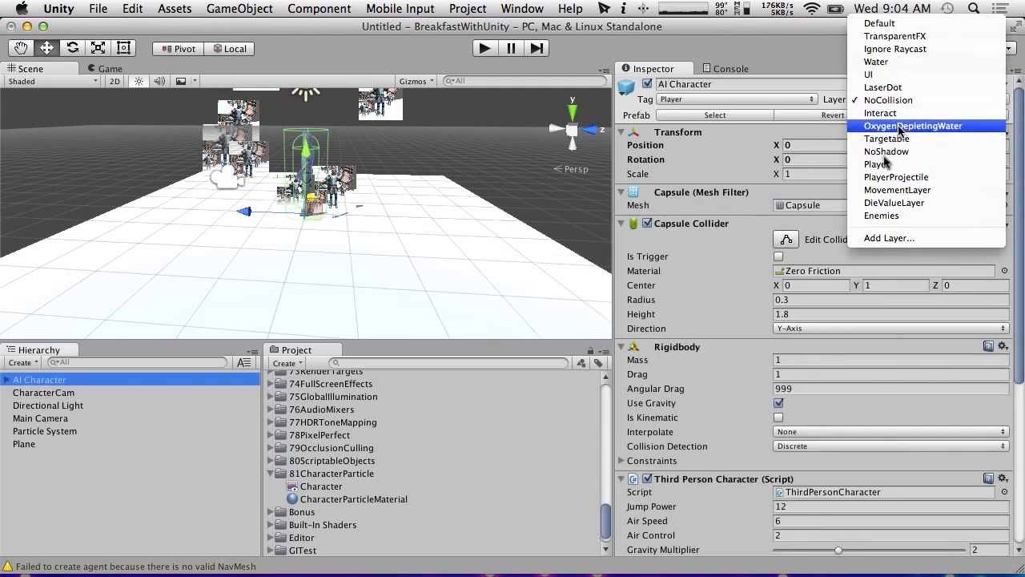
{"action": "left_click", "coordinate": [734, 248]}
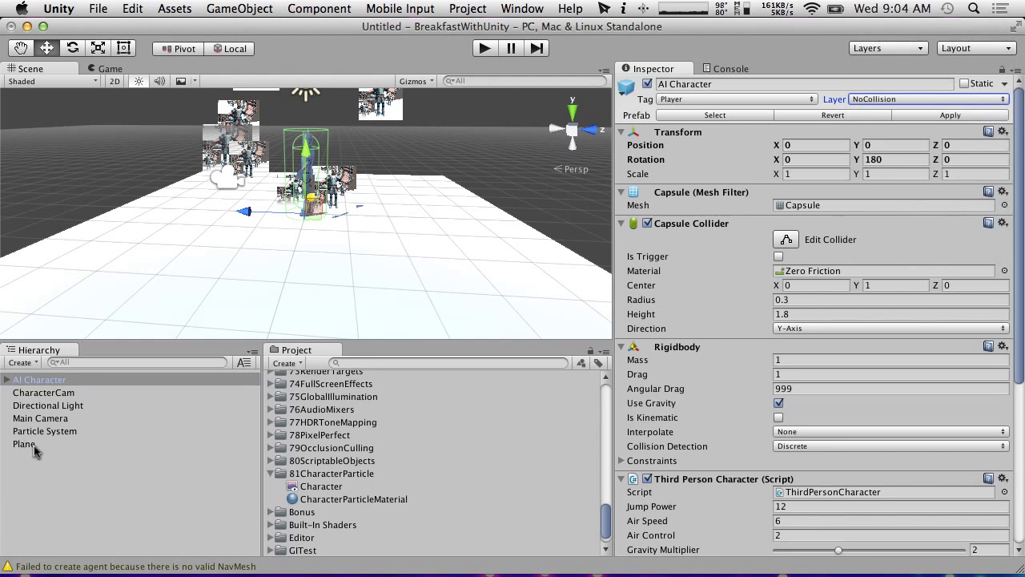
{"action": "left_click", "coordinate": [6, 380]}
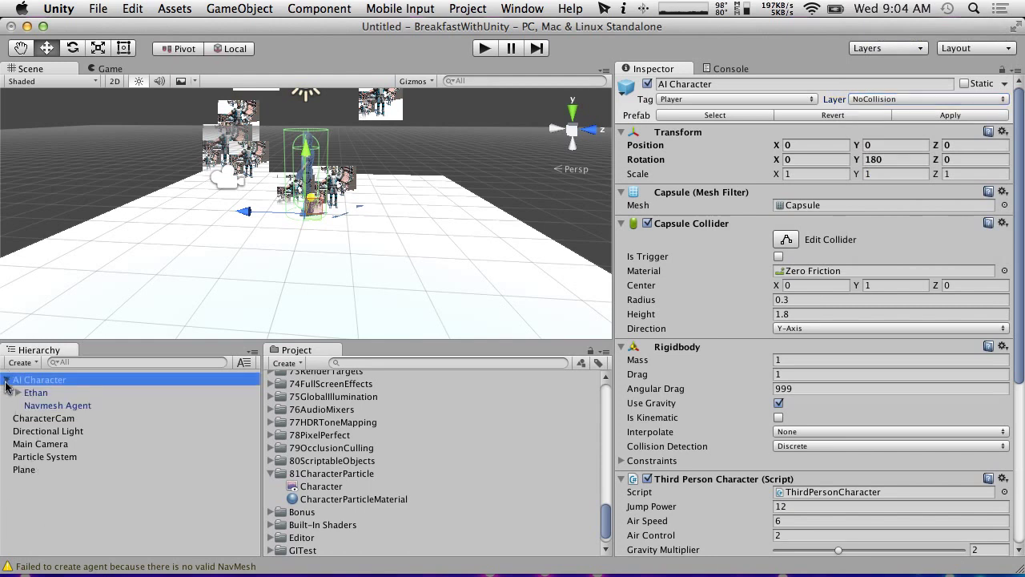
{"action": "scroll", "coordinate": [819, 390], "scroll_direction": "down", "scroll_amount": 6}
{"action": "left_click", "coordinate": [18, 392]}
{"action": "left_click", "coordinate": [35, 392]}
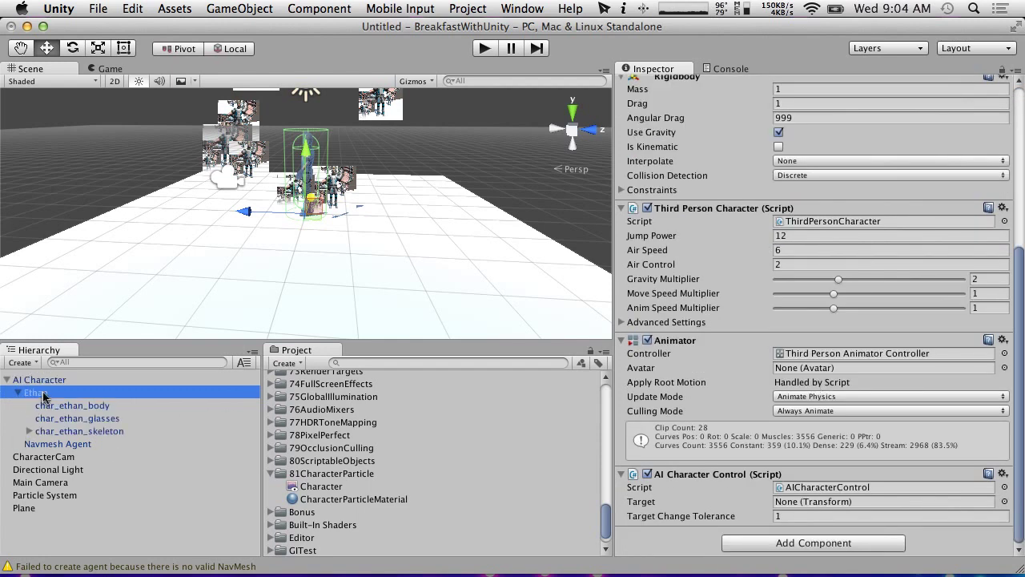
{"action": "left_click", "coordinate": [83, 419]}
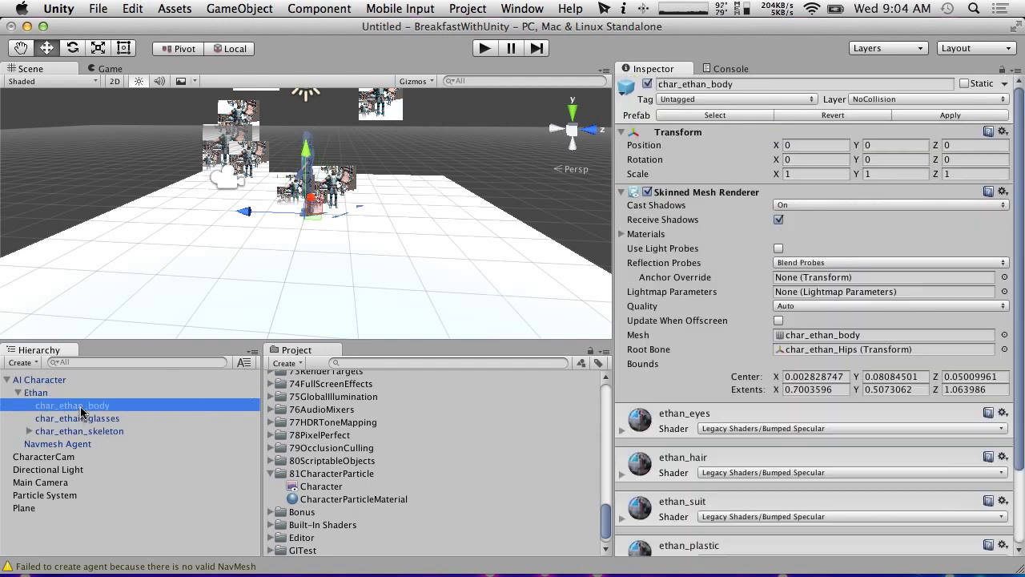
{"action": "left_click", "coordinate": [46, 393]}
{"action": "left_click", "coordinate": [7, 380]}
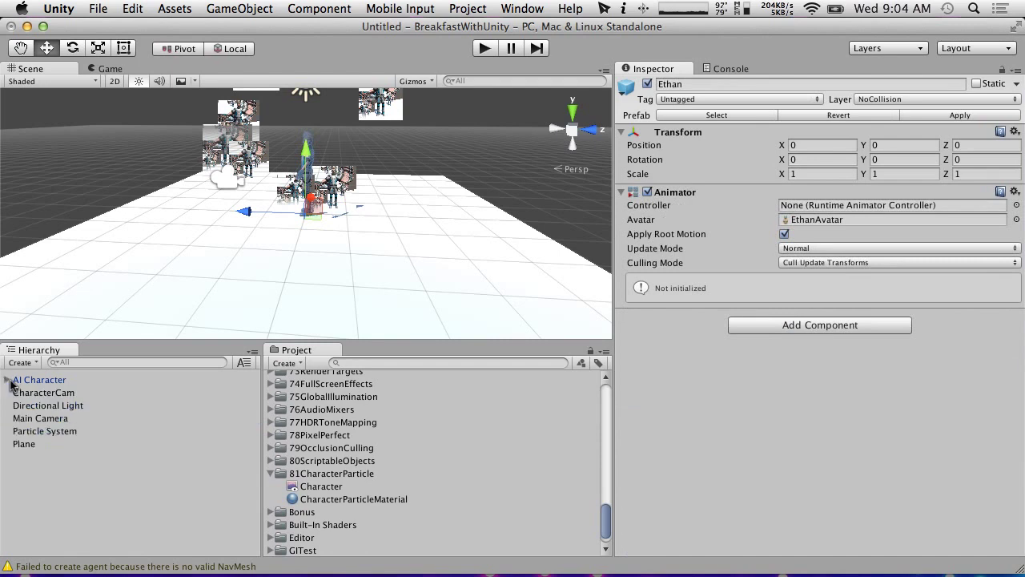
Restrict CharacterCam's culling mask to the NoCollision layer only.
{"action": "left_click", "coordinate": [48, 392]}
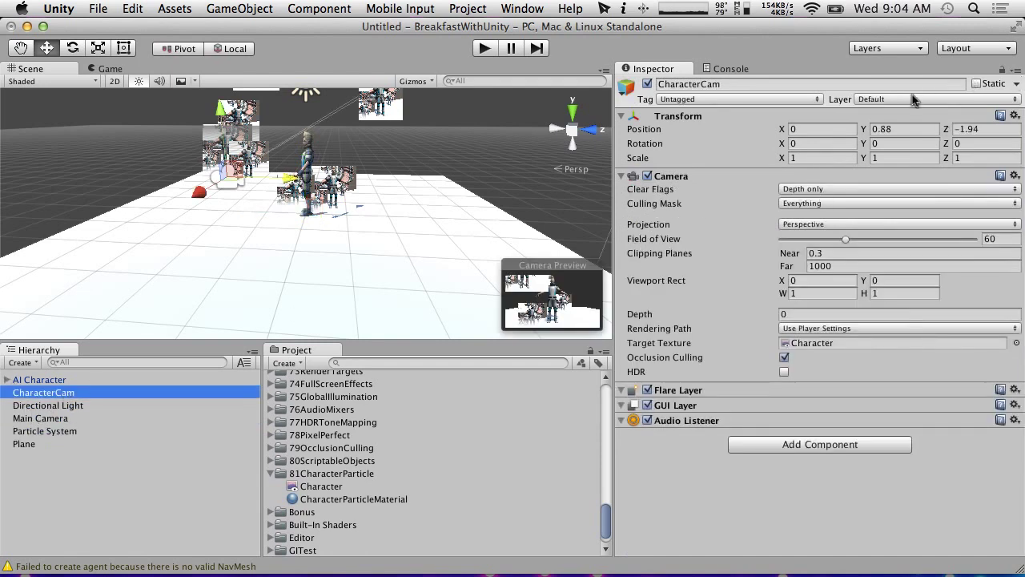
{"action": "left_click", "coordinate": [838, 205]}
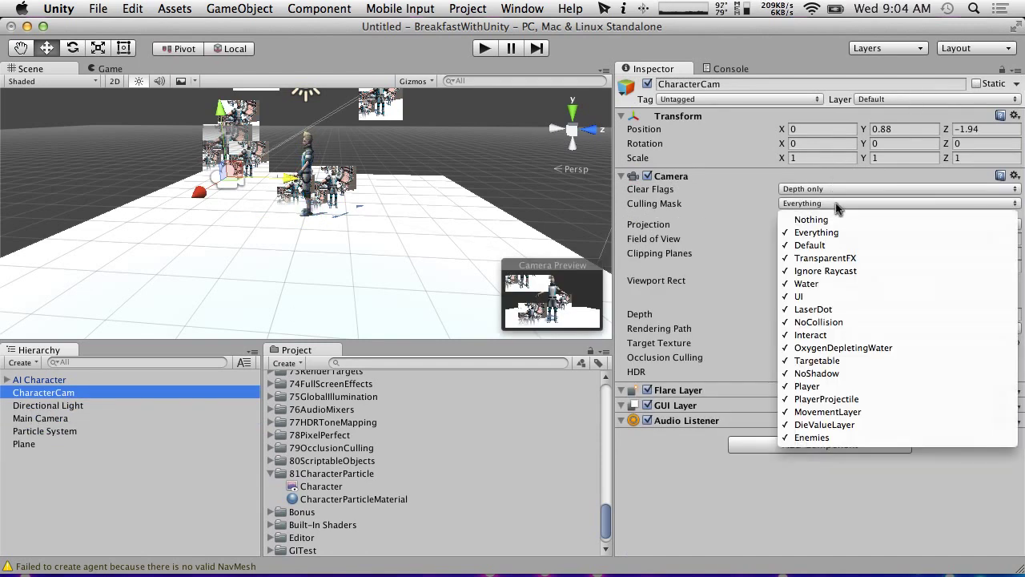
{"action": "left_click", "coordinate": [811, 220]}
{"action": "left_click", "coordinate": [814, 203]}
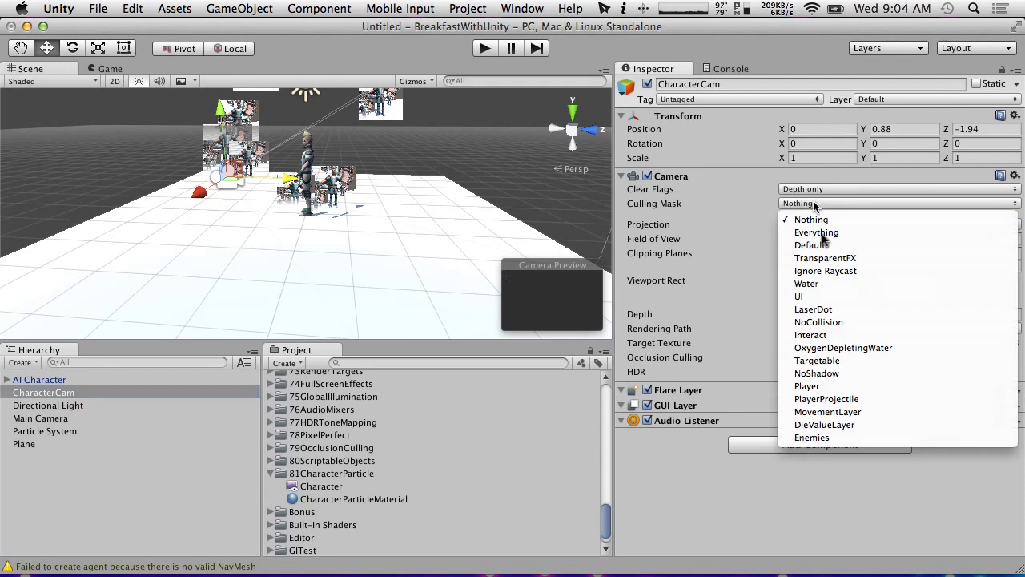
{"action": "left_click", "coordinate": [837, 323]}
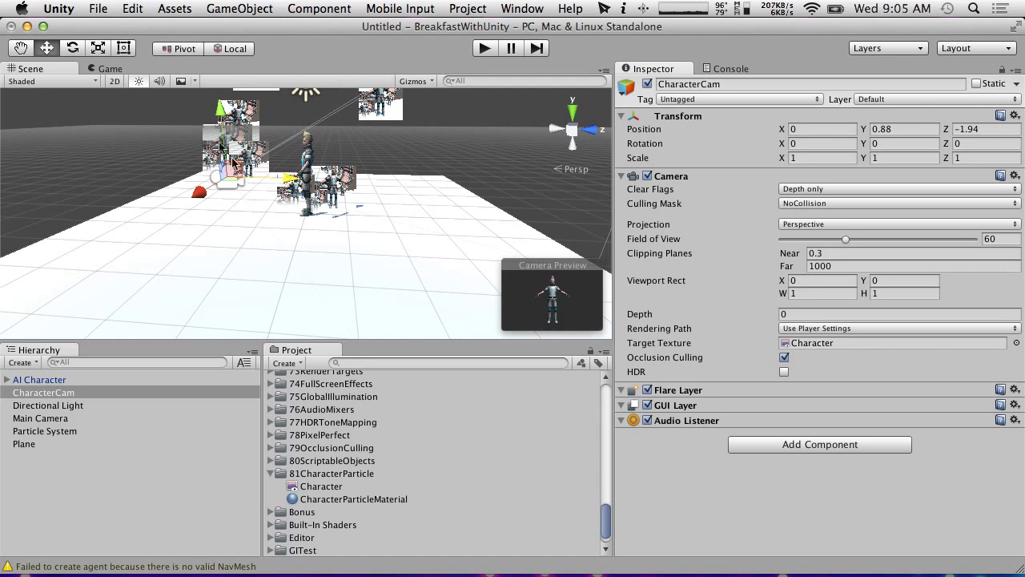
Run the scene, inspect the character particles in the game and scene views, and stop playback.
{"action": "left_click", "coordinate": [486, 49]}
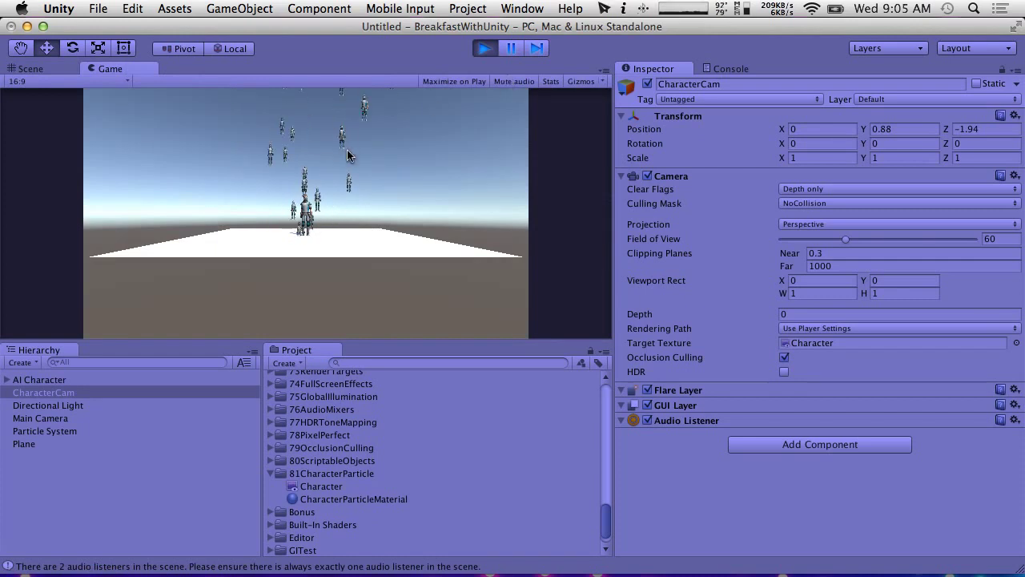
{"action": "left_click", "coordinate": [30, 68]}
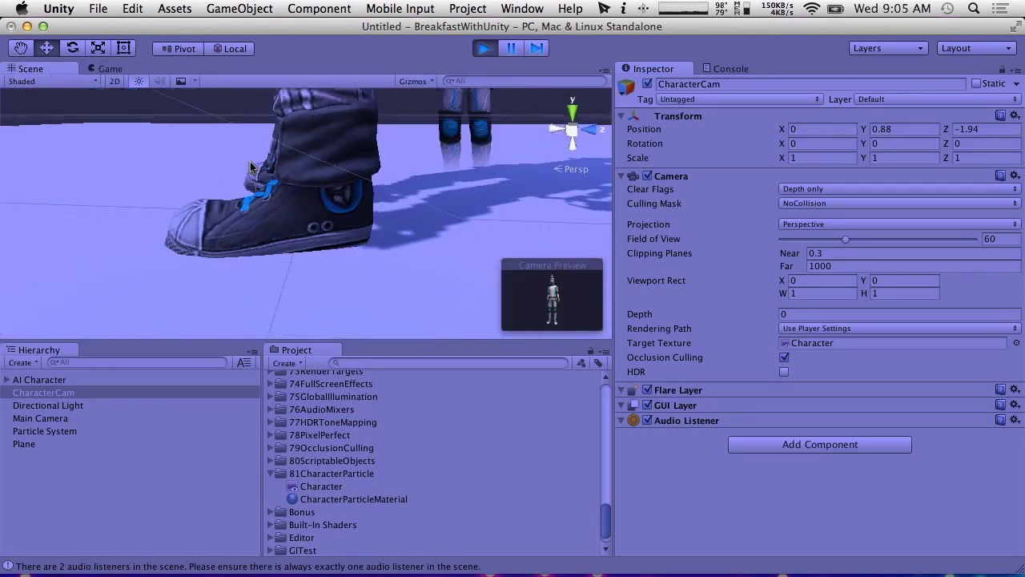
{"action": "left_click_drag", "start_coordinate": [250, 166], "coordinate": [228, 132], "text": "alt"}
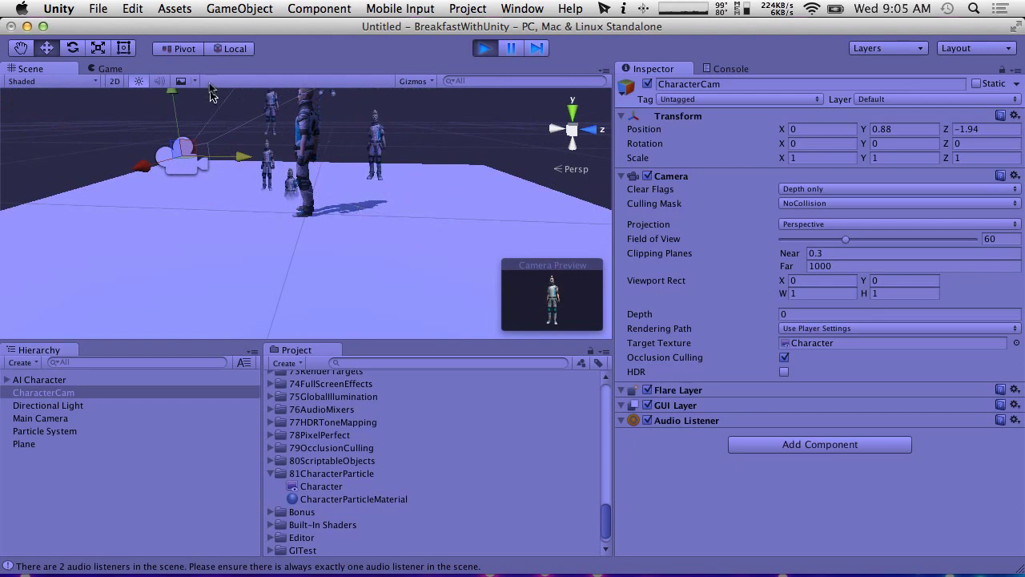
{"action": "key", "text": "super+p"}
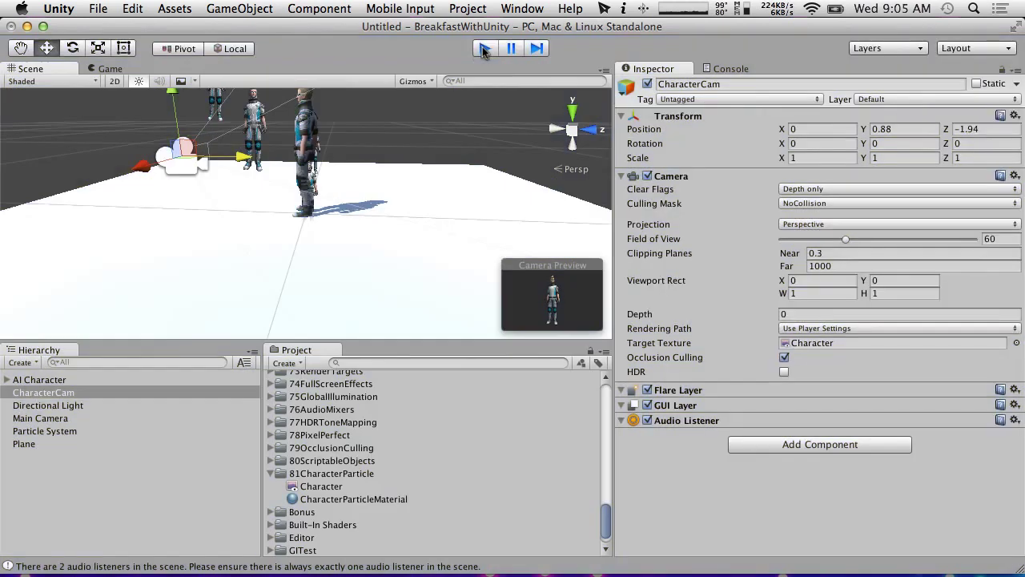
Set the Main Camera's Z position to -2.
{"action": "left_click", "coordinate": [48, 431]}
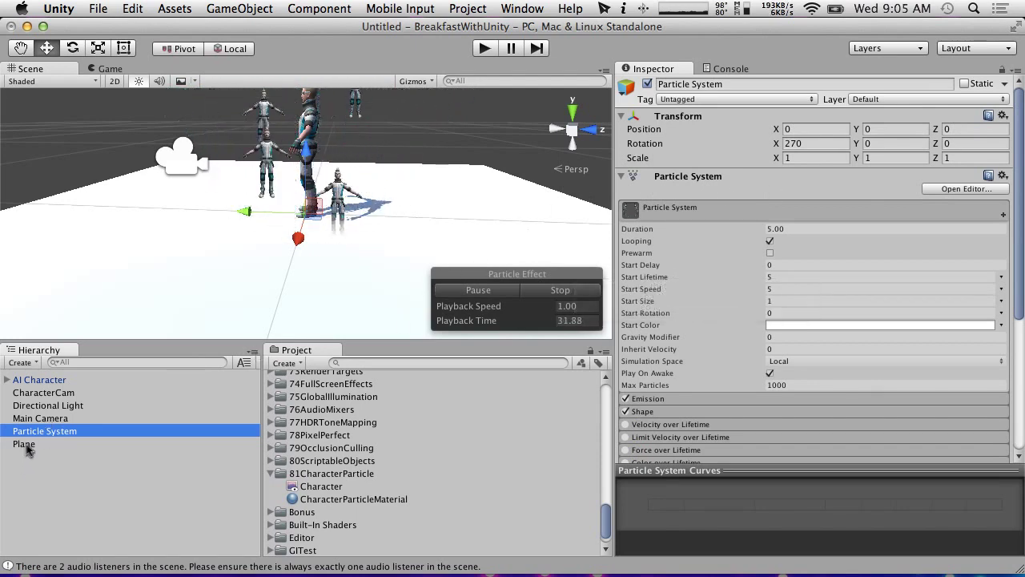
{"action": "left_click", "coordinate": [48, 419]}
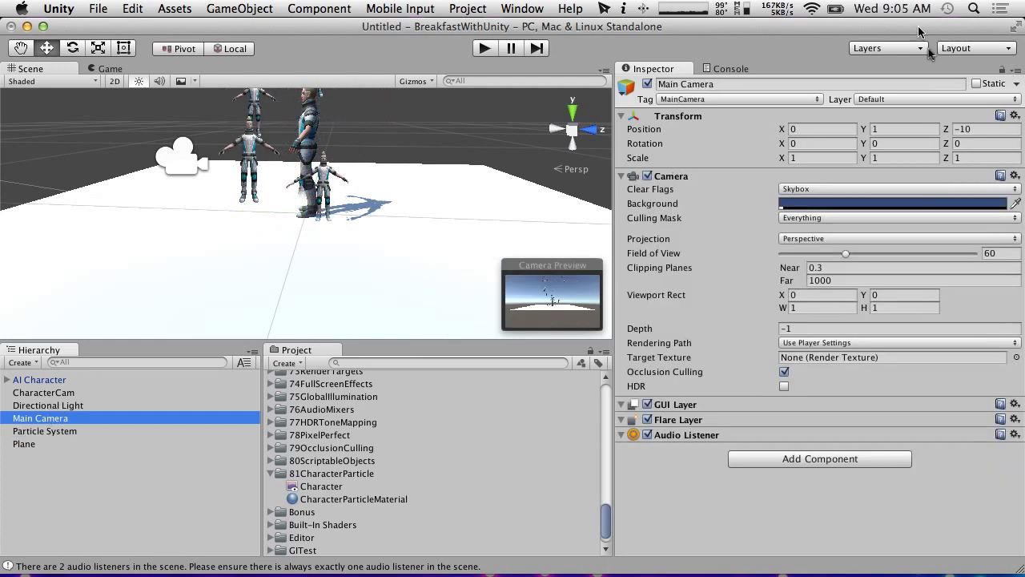
{"action": "left_click", "coordinate": [971, 129]}
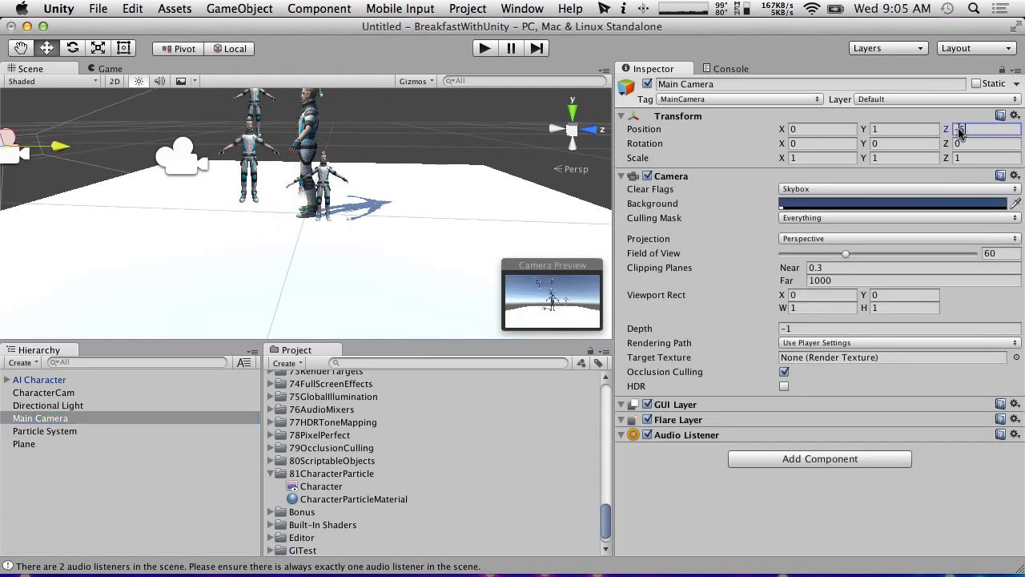
{"action": "type", "text": "-2"}
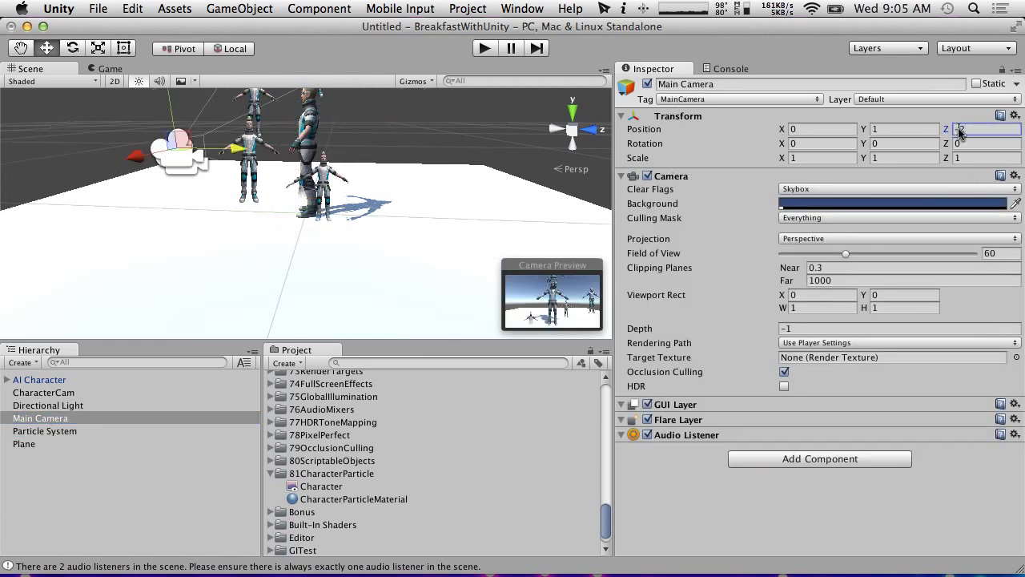
Set the Particle System's Y position to 1.
{"action": "left_click", "coordinate": [33, 432]}
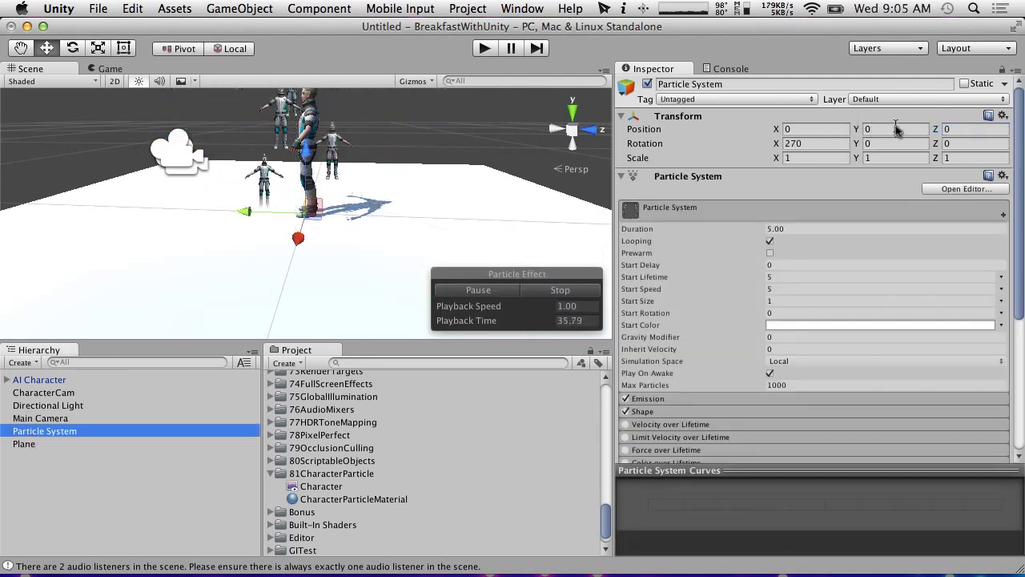
{"action": "left_click", "coordinate": [833, 146]}
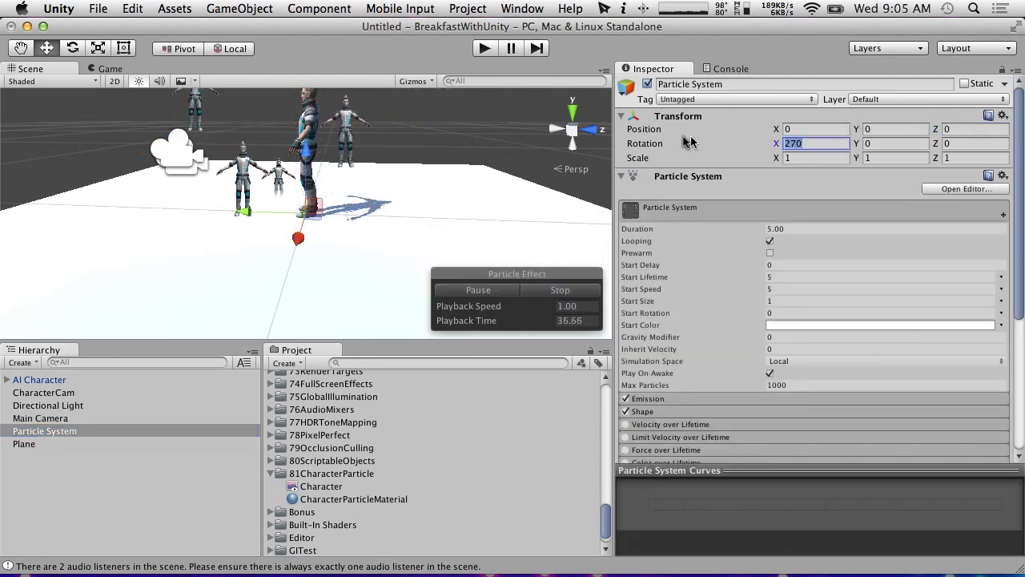
{"action": "left_click", "coordinate": [889, 144]}
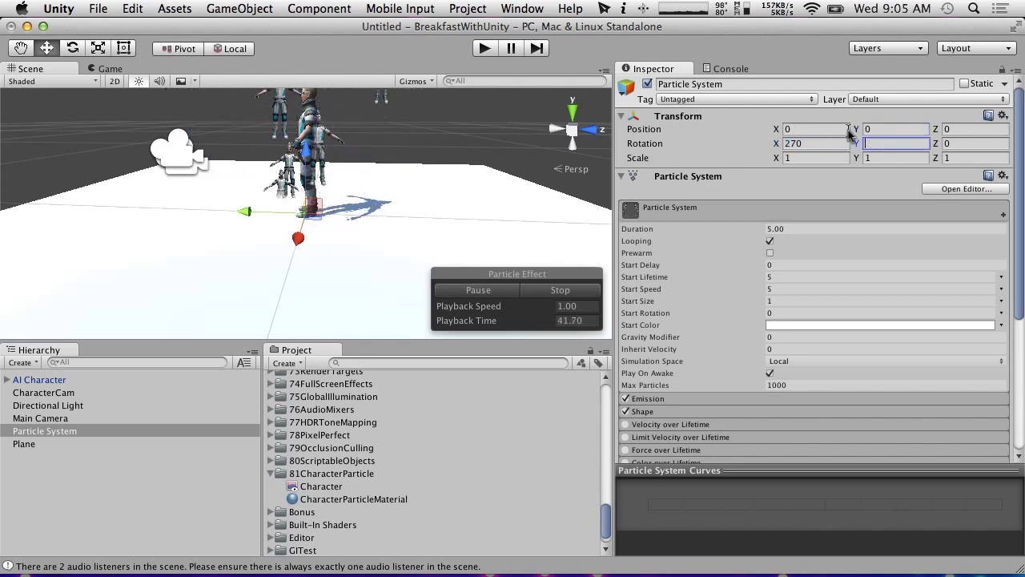
{"action": "left_click", "coordinate": [885, 130]}
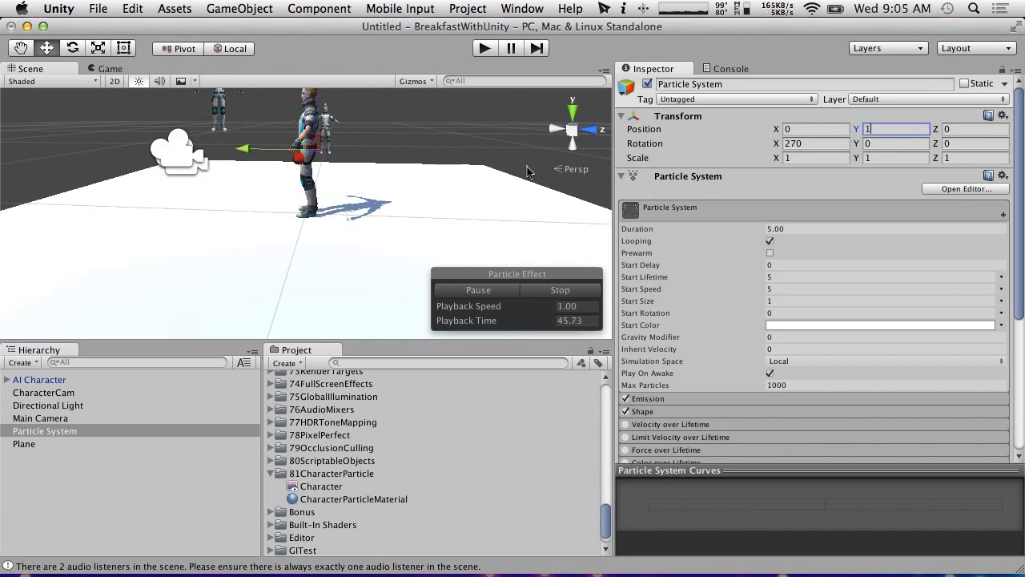
Set the particle system's Start Speed to 1.
{"action": "left_click_drag", "start_coordinate": [346, 162], "coordinate": [719, 207], "text": "alt"}
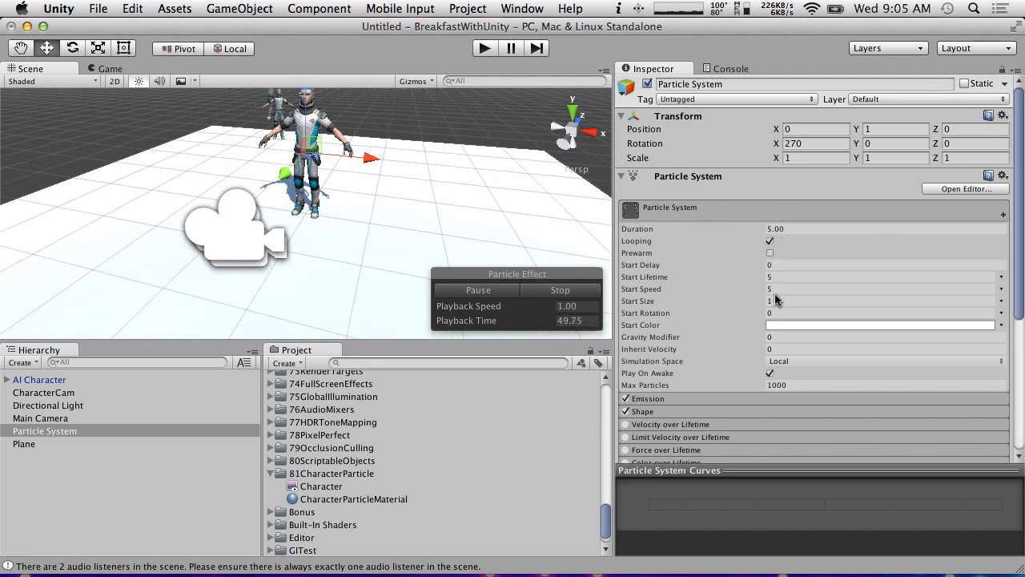
{"action": "left_click", "coordinate": [791, 278]}
{"action": "left_click", "coordinate": [789, 293]}
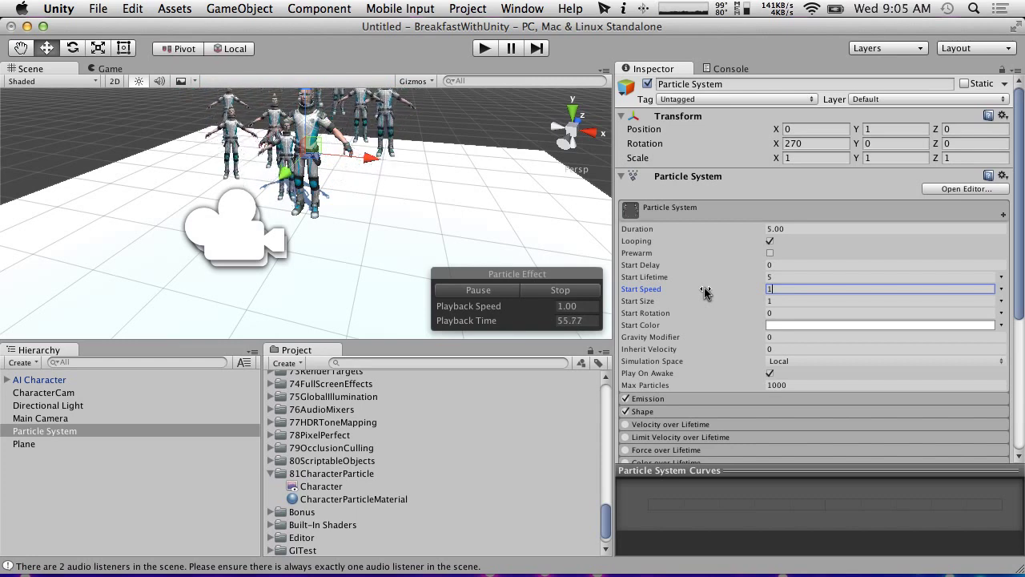
Set the particle system's Gravity Modifier to 1 and its Start Speed to 3.
{"action": "scroll", "coordinate": [773, 304], "scroll_direction": "down", "scroll_amount": 5}
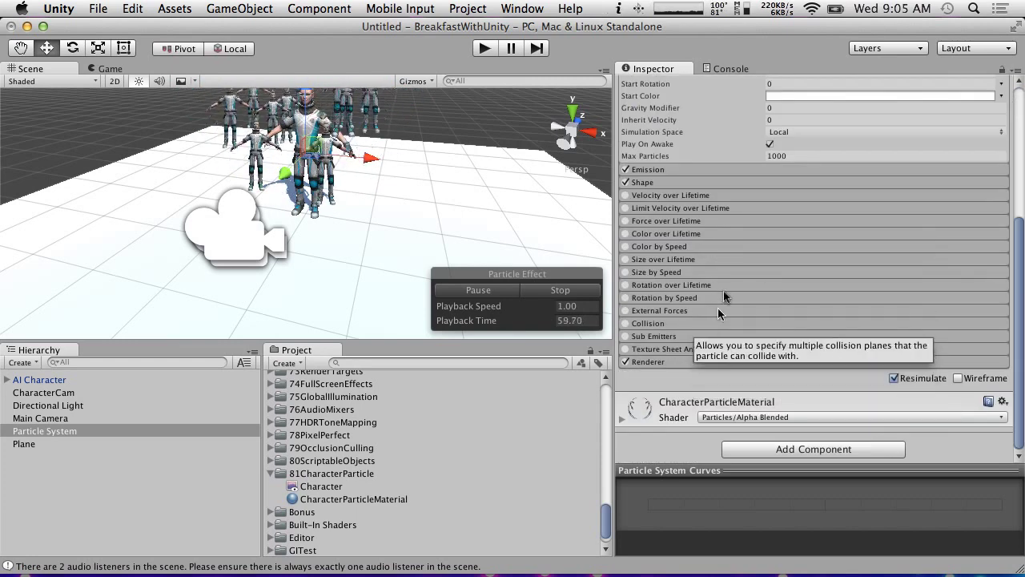
{"action": "left_click", "coordinate": [775, 110]}
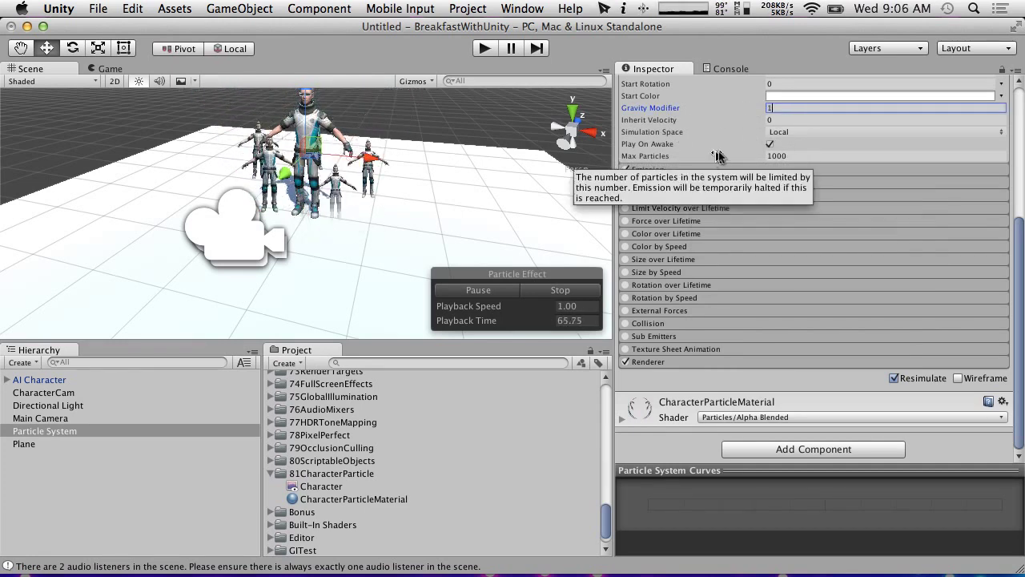
{"action": "scroll", "coordinate": [725, 160], "scroll_direction": "up", "scroll_amount": 2}
{"action": "left_click", "coordinate": [789, 125]}
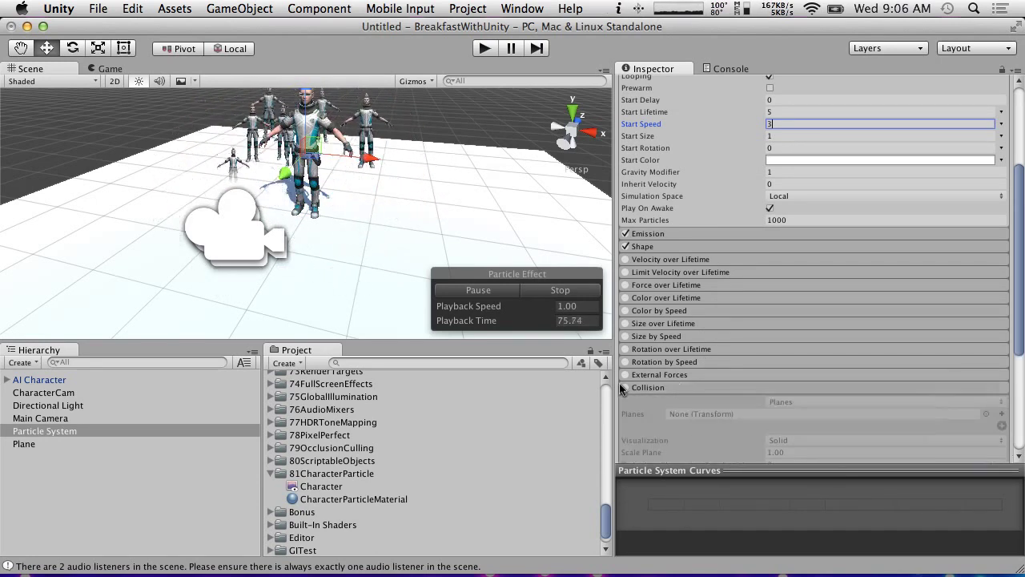
Enable the particle system's Collision module and set its collision type to World.
{"action": "left_click", "coordinate": [645, 387]}
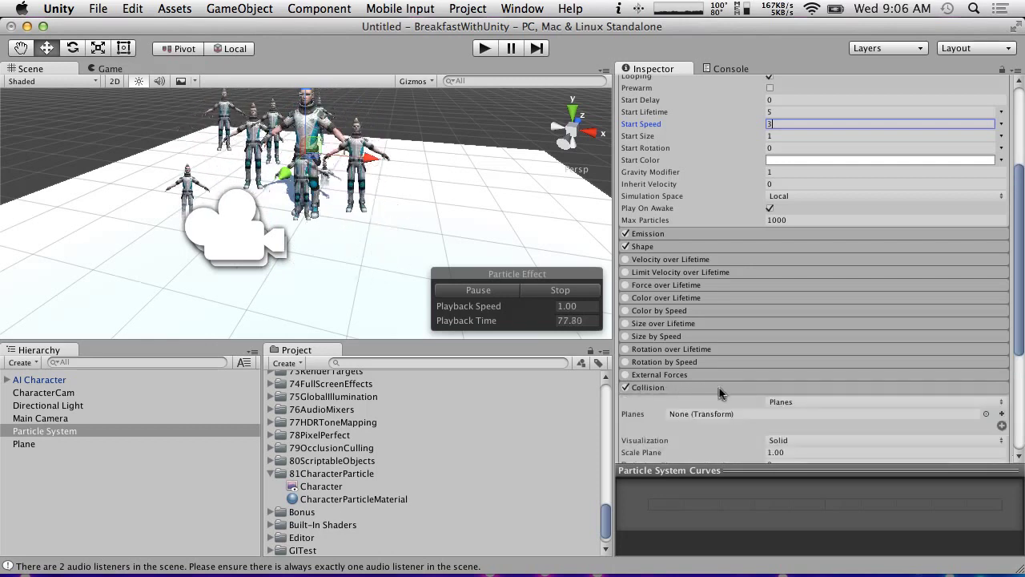
{"action": "left_click", "coordinate": [802, 401]}
{"action": "left_click", "coordinate": [793, 418]}
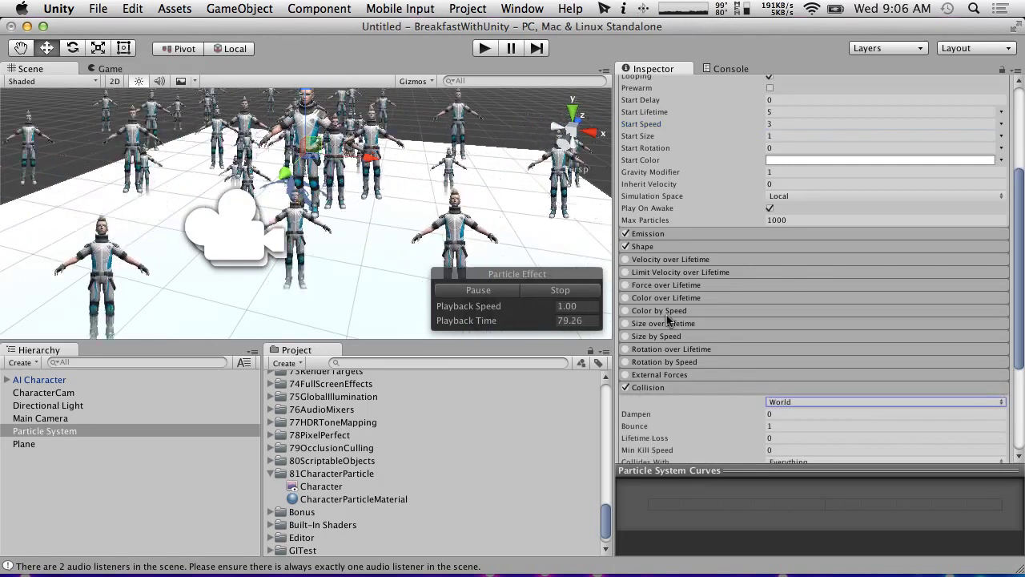
Run the scene, check the rendering statistics and AI Character's components, and stop playback.
{"action": "left_click", "coordinate": [485, 48]}
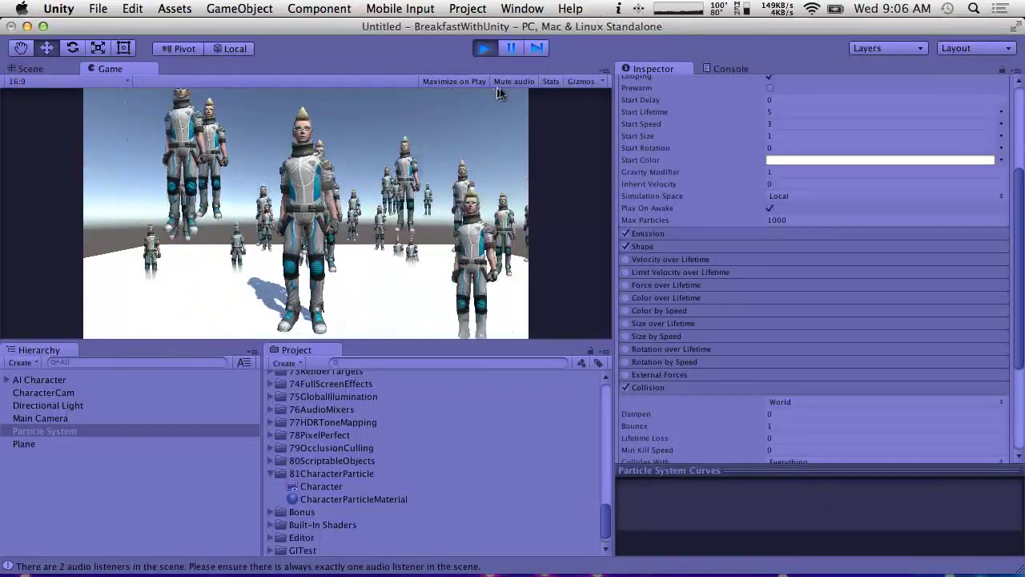
{"action": "left_click", "coordinate": [551, 82]}
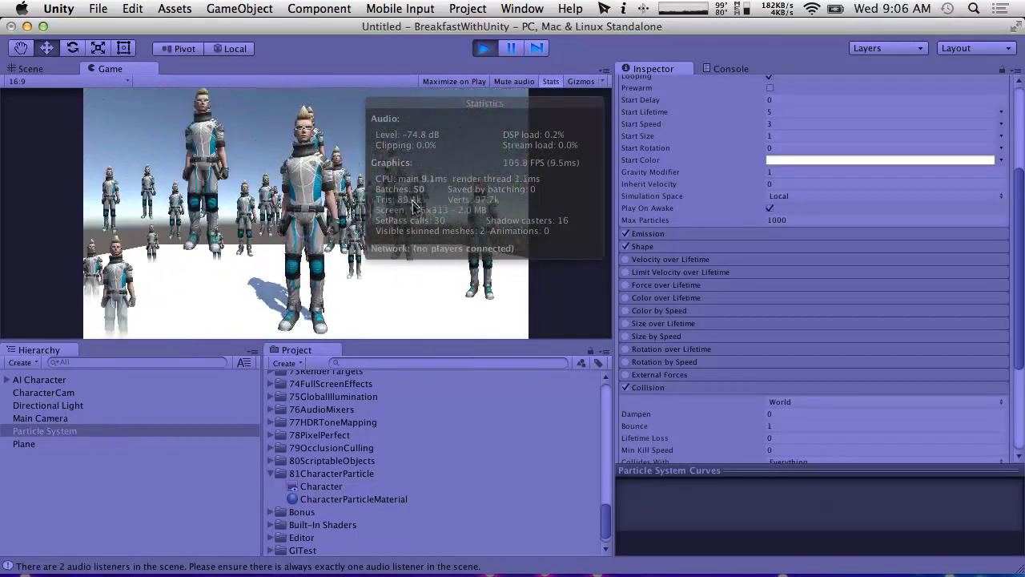
{"action": "left_click", "coordinate": [39, 382]}
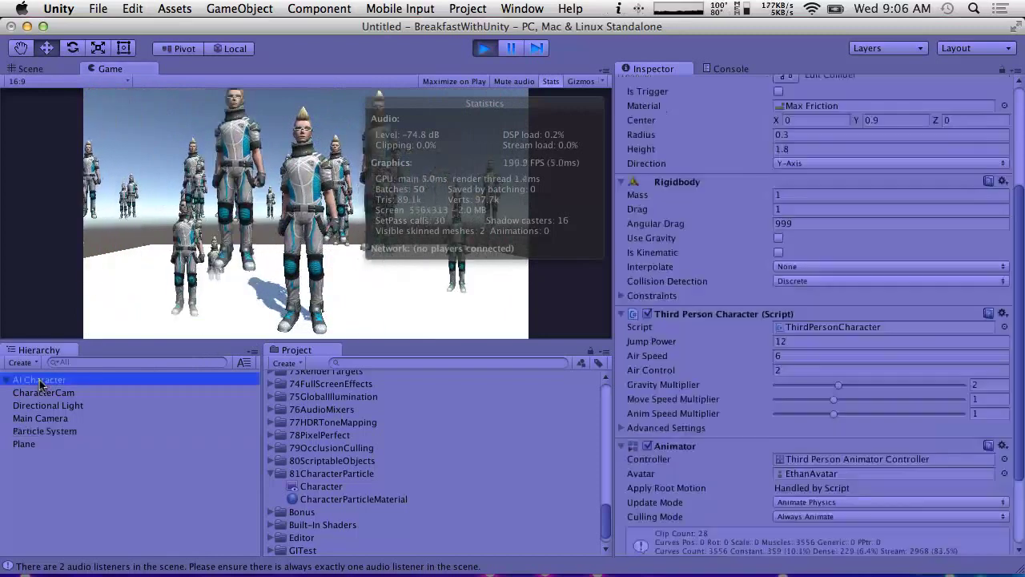
{"action": "right_click", "coordinate": [39, 382]}
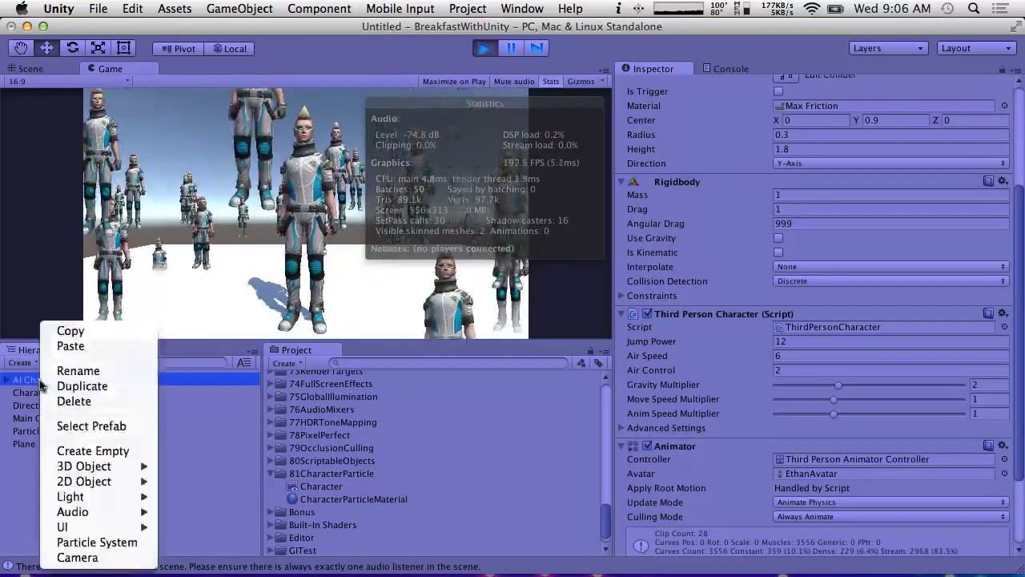
{"action": "left_click", "coordinate": [75, 402]}
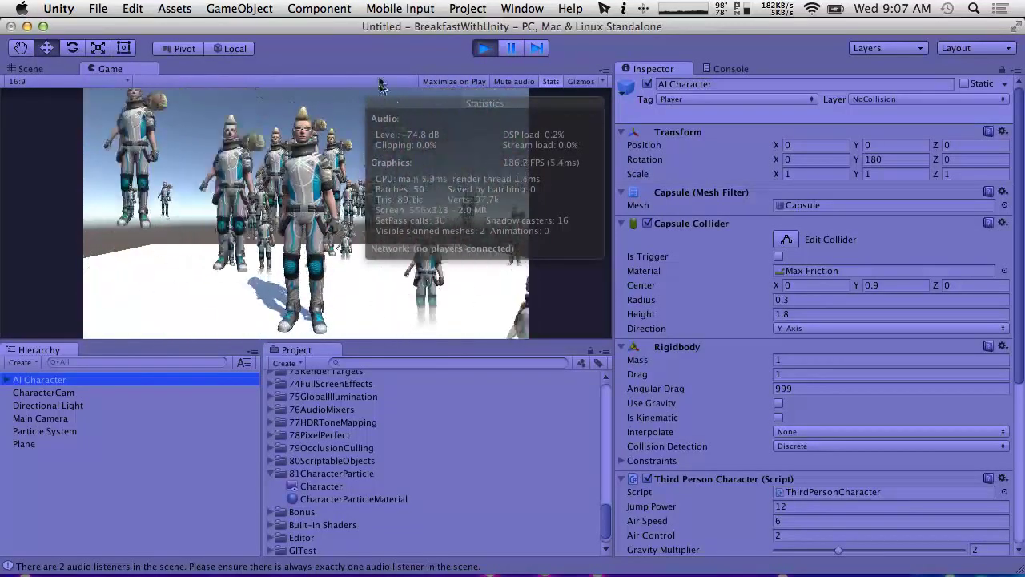
{"action": "left_click", "coordinate": [484, 50]}
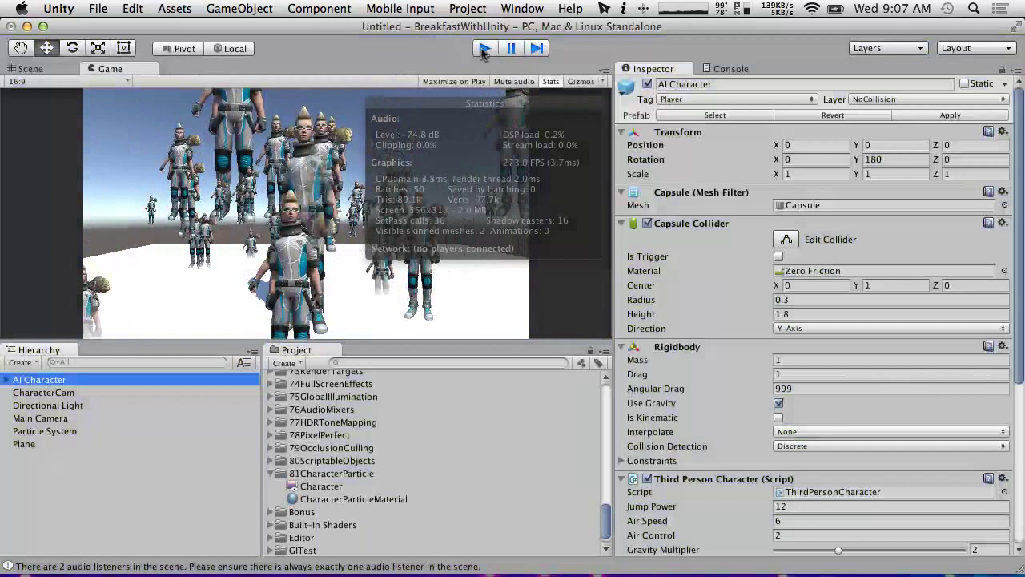
Try Solid Color as CharacterCam's Clear Flags while the scene is running, and stop playback.
{"action": "left_click", "coordinate": [484, 50]}
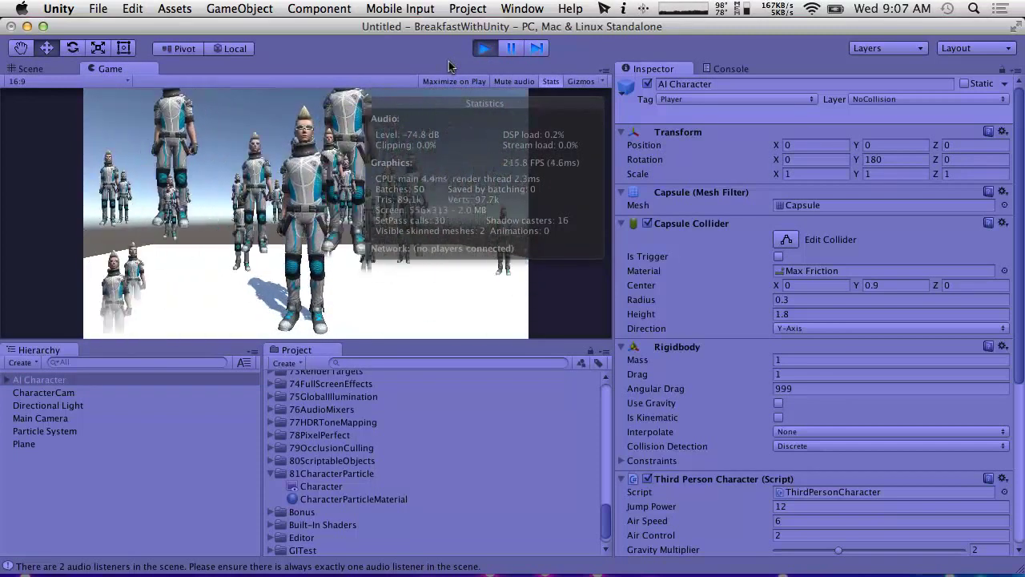
{"action": "left_click", "coordinate": [48, 393]}
{"action": "left_click", "coordinate": [817, 189]}
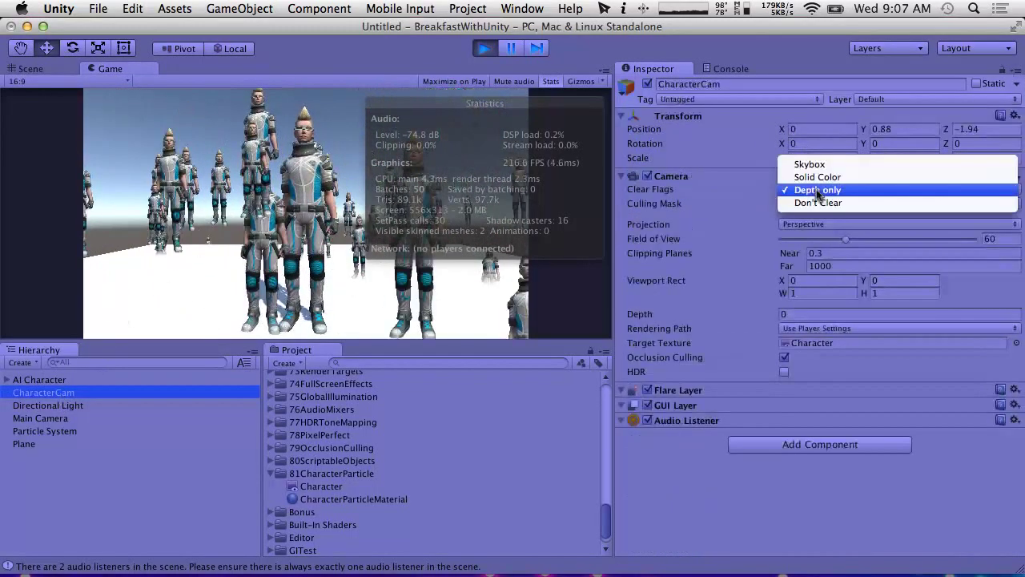
{"action": "left_click", "coordinate": [818, 177]}
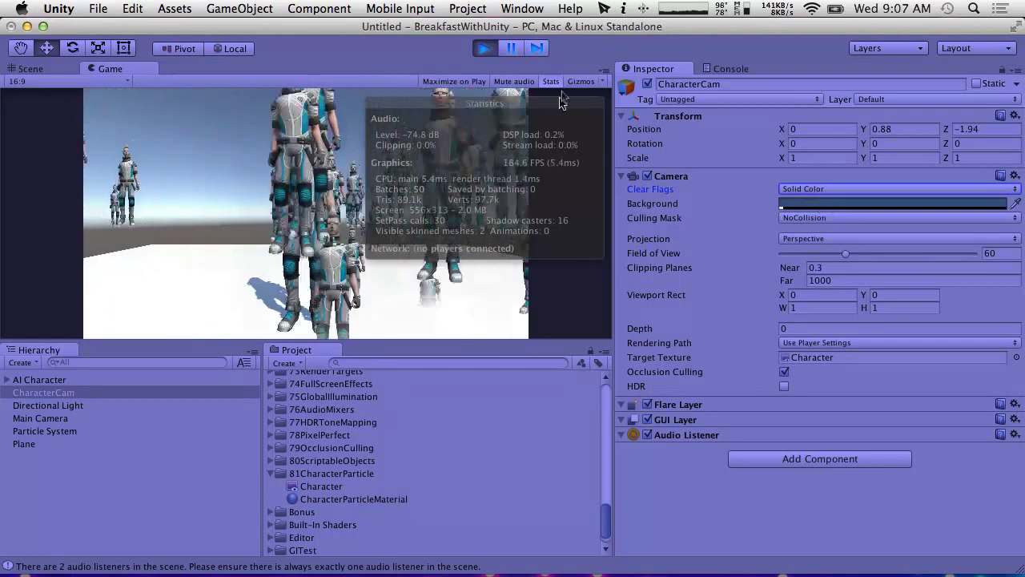
{"action": "key", "text": "super+p"}
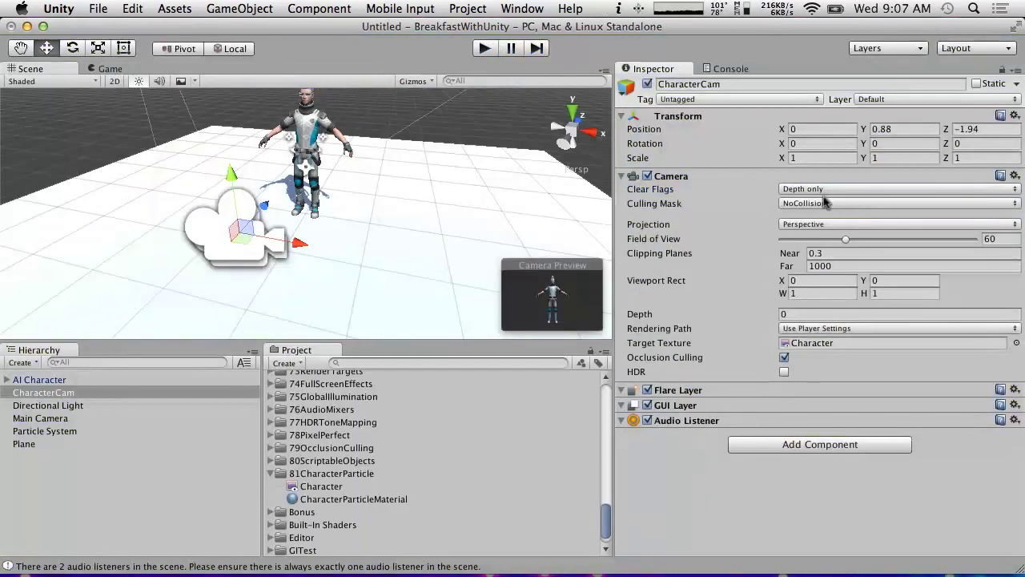
Set CharacterCam's Clear Flags to Solid Color in edit mode and check the RGBA values of its background colour.
{"action": "left_click", "coordinate": [825, 189]}
{"action": "left_click", "coordinate": [827, 175]}
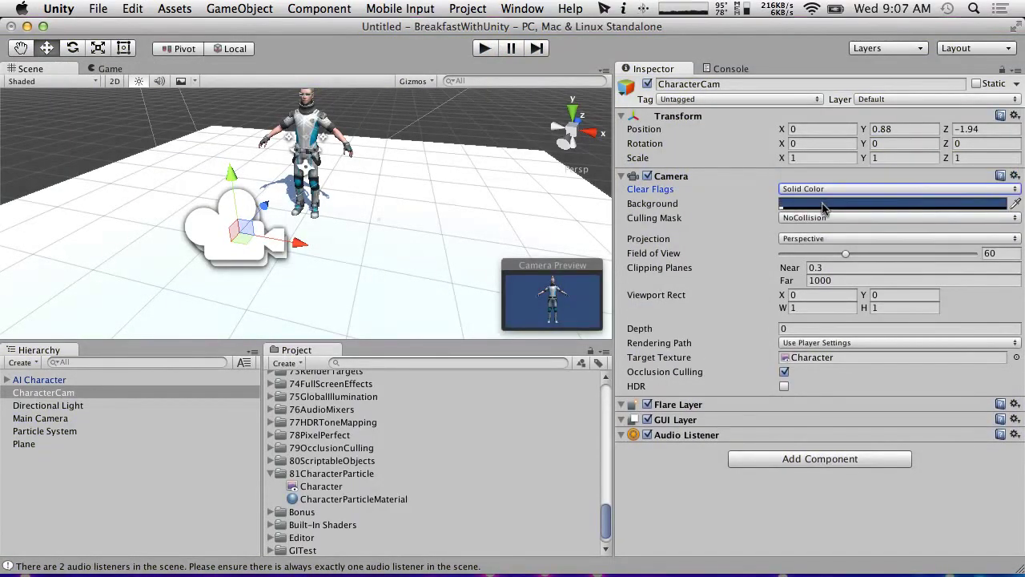
{"action": "left_click", "coordinate": [825, 205]}
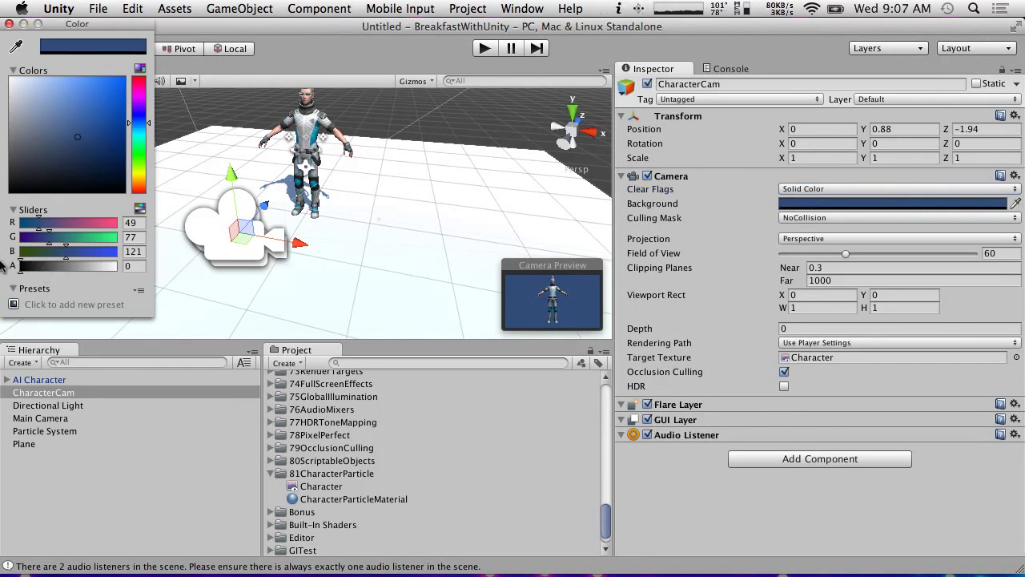
{"action": "left_click", "coordinate": [8, 25]}
Run the scene with the statistics hidden and set the Particle System's emission rate to 100 during playback.
{"action": "left_click", "coordinate": [484, 49]}
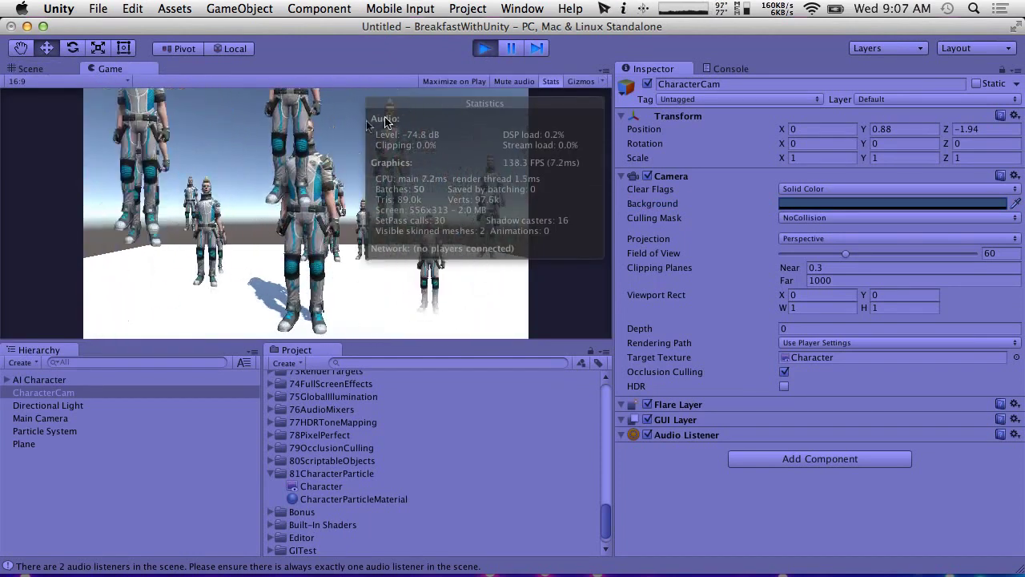
{"action": "left_click", "coordinate": [551, 81]}
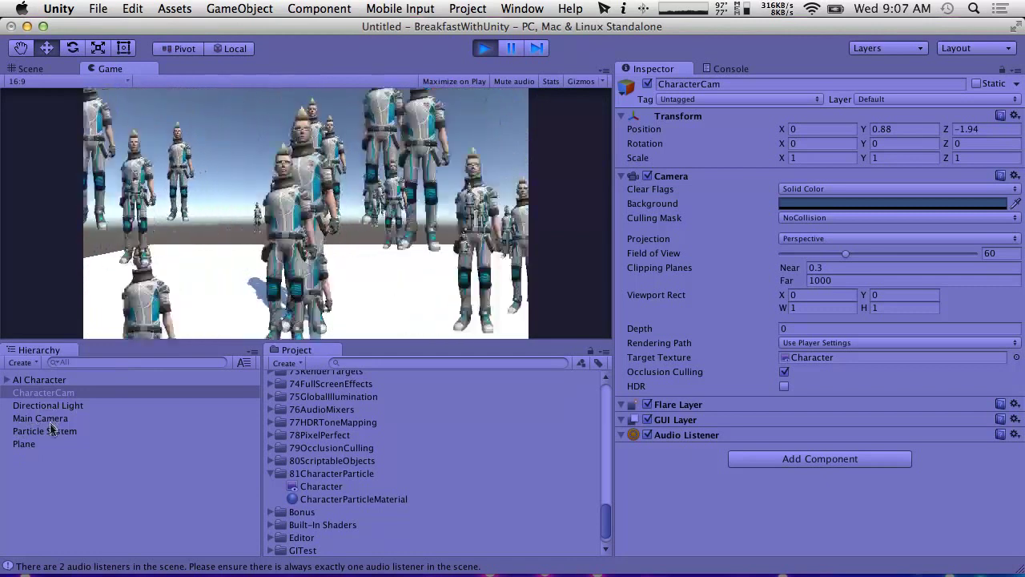
{"action": "left_click", "coordinate": [44, 431]}
{"action": "scroll", "coordinate": [799, 288], "scroll_direction": "down", "scroll_amount": 10}
{"action": "scroll", "coordinate": [799, 286], "scroll_direction": "up", "scroll_amount": 8}
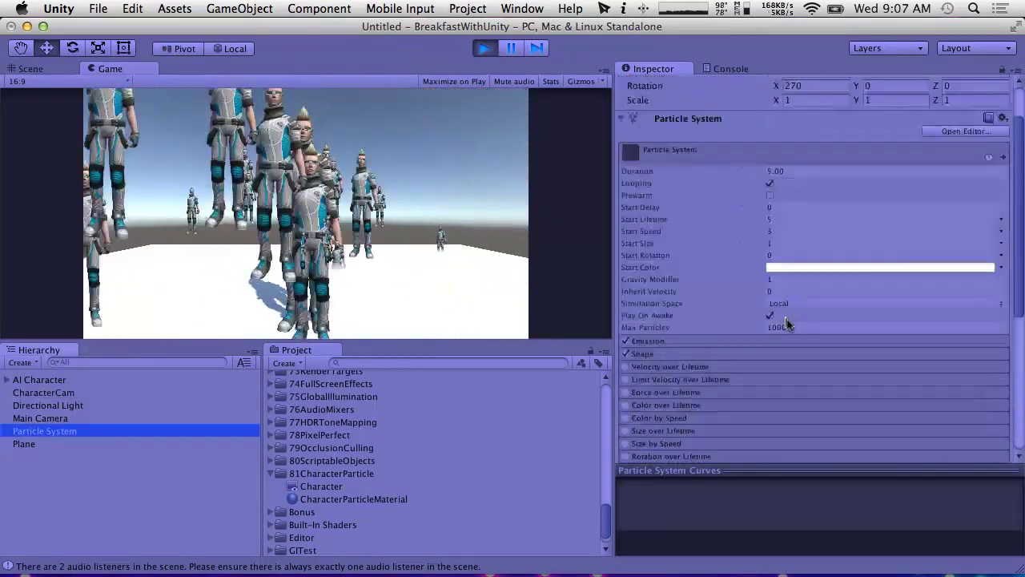
{"action": "left_click", "coordinate": [745, 352]}
{"action": "left_click", "coordinate": [737, 341]}
{"action": "left_click", "coordinate": [809, 354]}
{"action": "type", "text": "100"}
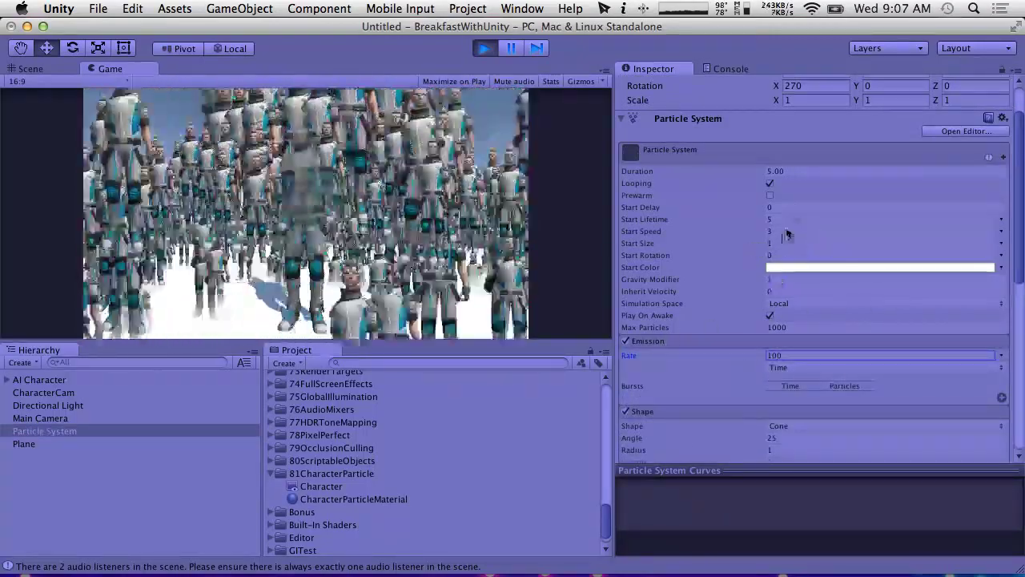
Check the running Particle System's Max Particles value and Renderer module settings.
{"action": "left_click", "coordinate": [792, 327]}
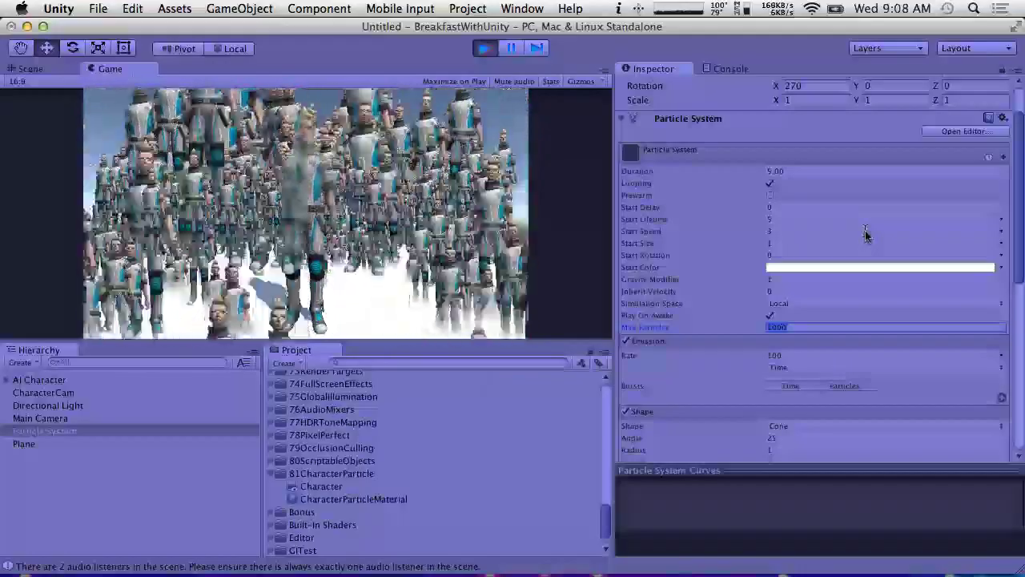
{"action": "scroll", "coordinate": [869, 372], "scroll_direction": "down", "scroll_amount": 10}
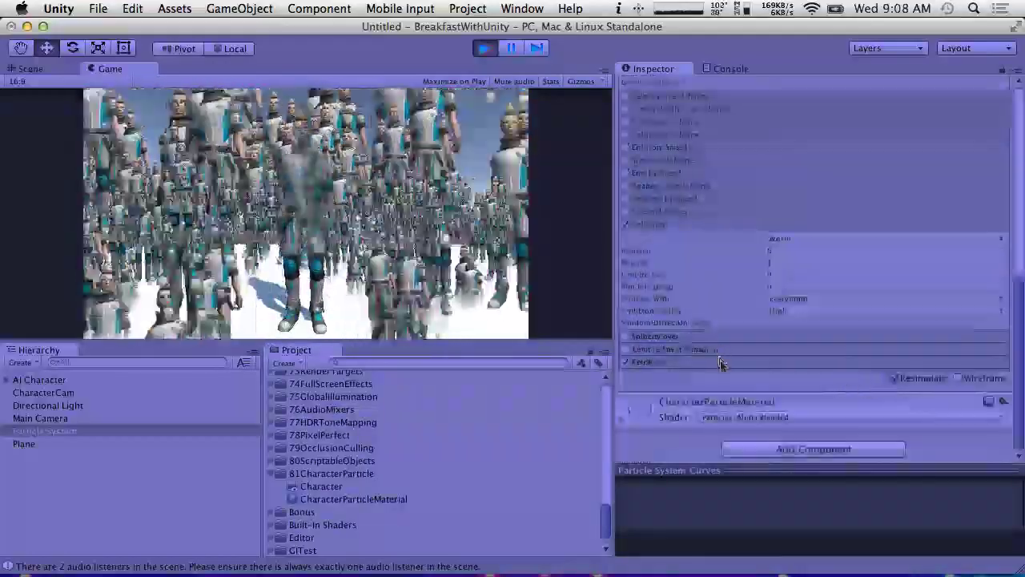
{"action": "left_click", "coordinate": [721, 362]}
{"action": "scroll", "coordinate": [721, 366], "scroll_direction": "down", "scroll_amount": 3}
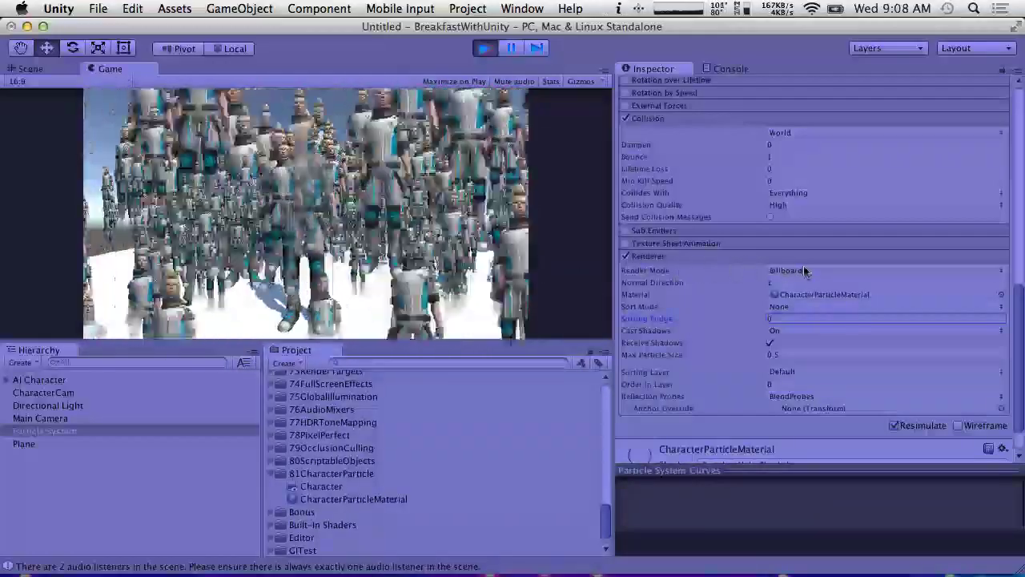
Set the emission rate of the running Particle System to 50.
{"action": "scroll", "coordinate": [803, 268], "scroll_direction": "up", "scroll_amount": 15}
{"action": "left_click", "coordinate": [814, 337]}
{"action": "type", "text": "50"}
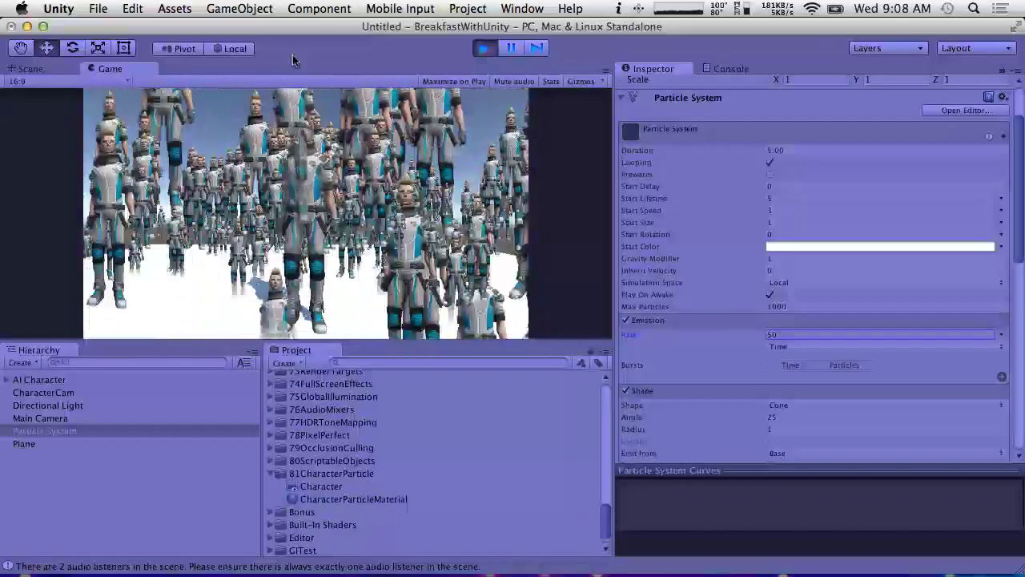
Inspect the character particles from another angle in the scene view and stop playback.
{"action": "left_click", "coordinate": [11, 69]}
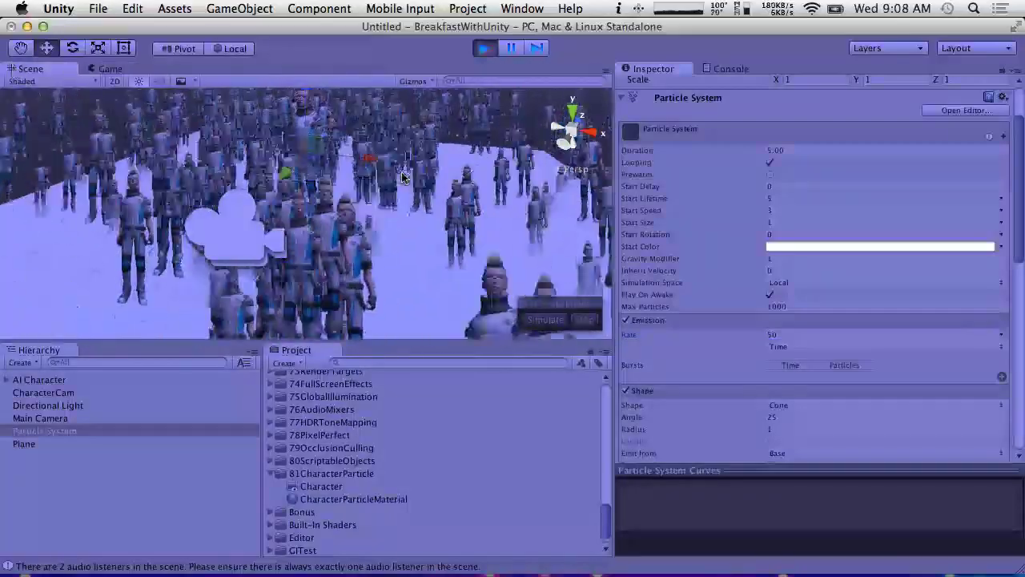
{"action": "left_click_drag", "start_coordinate": [248, 133], "coordinate": [528, 83], "text": "alt"}
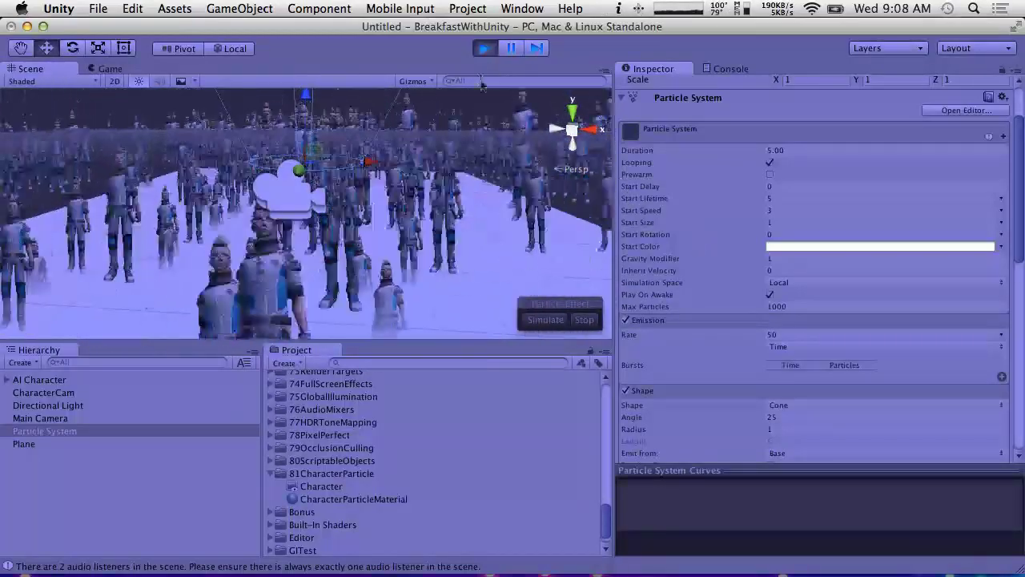
{"action": "left_click", "coordinate": [484, 50]}
Set the Particle System's Collision module to Planes and assign the Plane object as its collision plane.
{"action": "scroll", "coordinate": [773, 401], "scroll_direction": "down", "scroll_amount": 15}
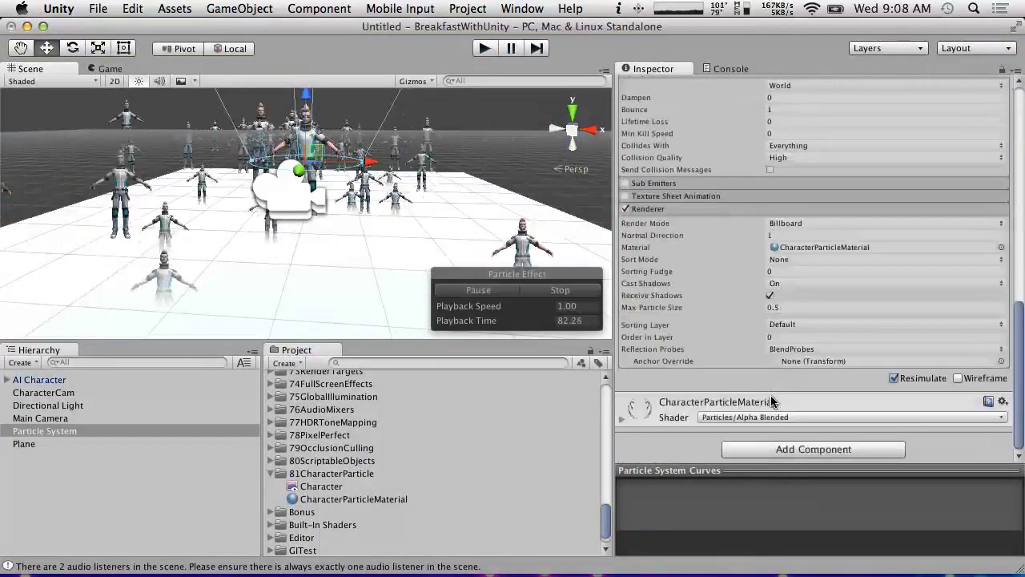
{"action": "scroll", "coordinate": [710, 200], "scroll_direction": "up", "scroll_amount": 4}
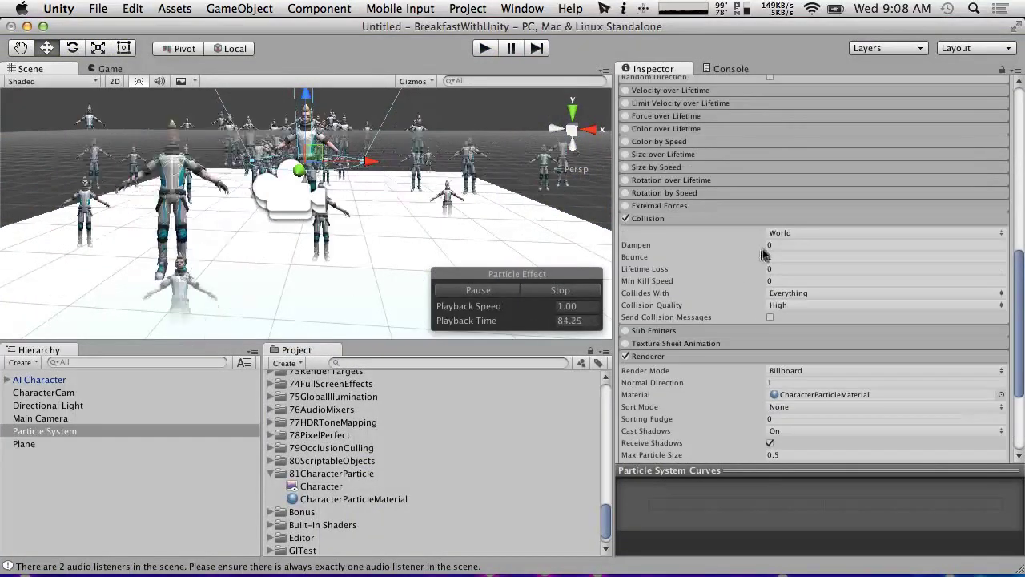
{"action": "left_click", "coordinate": [801, 233]}
{"action": "left_click", "coordinate": [801, 223]}
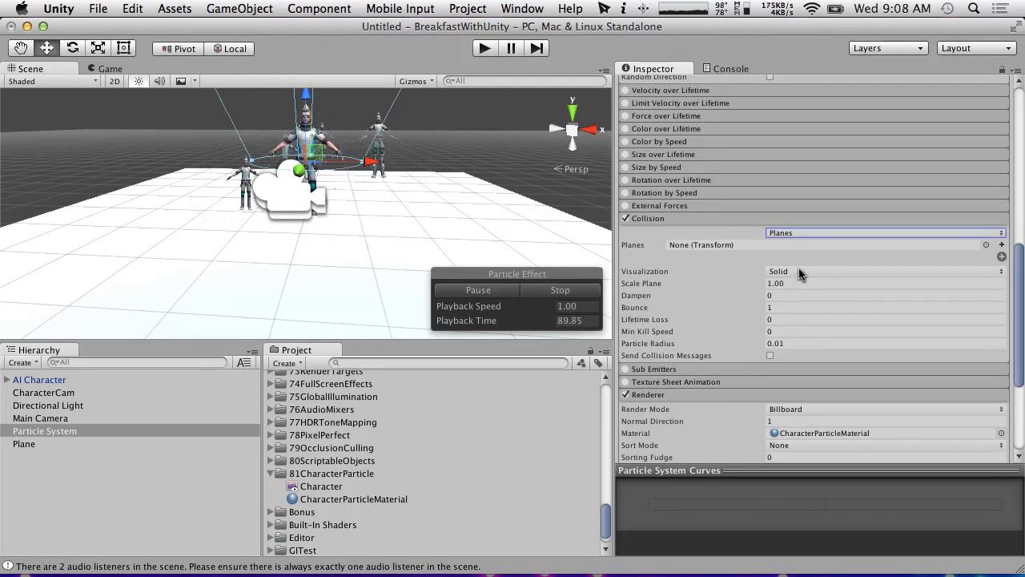
{"action": "left_click", "coordinate": [32, 445]}
{"action": "left_click_drag", "start_coordinate": [35, 449], "coordinate": [812, 242]}
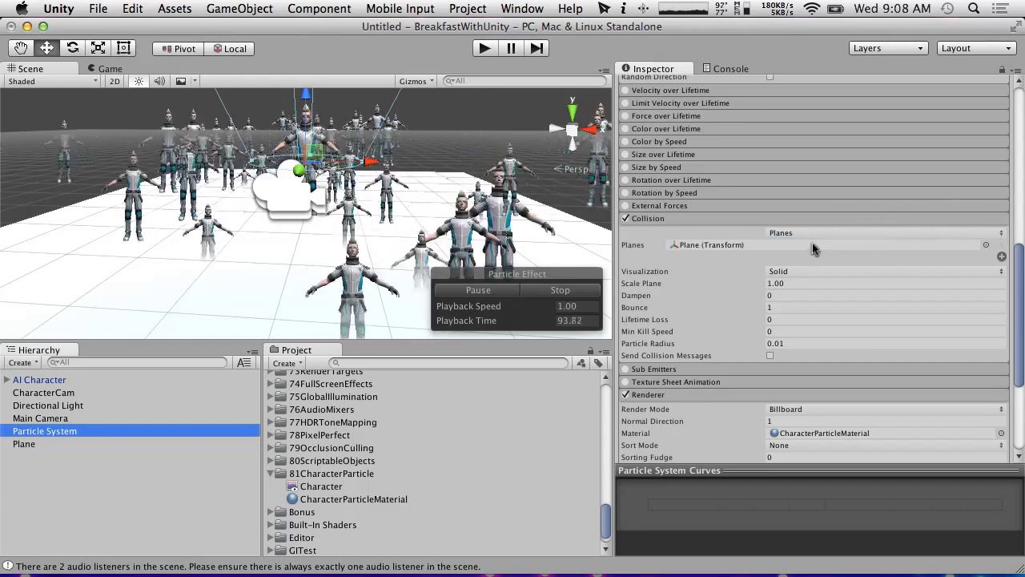
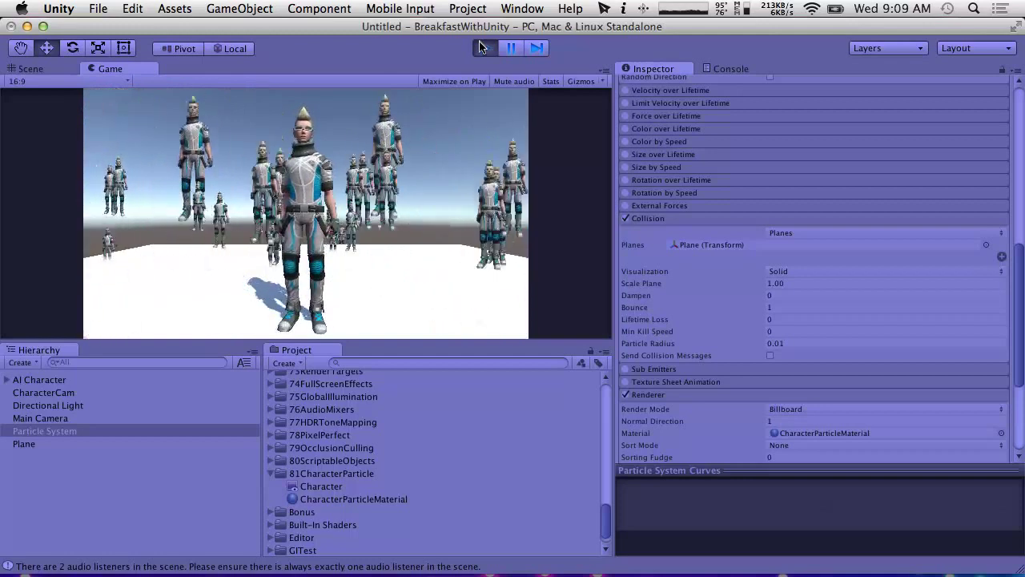
Stop playback and raise CharacterCam to a Y position of 0.97.
{"action": "left_click", "coordinate": [479, 48]}
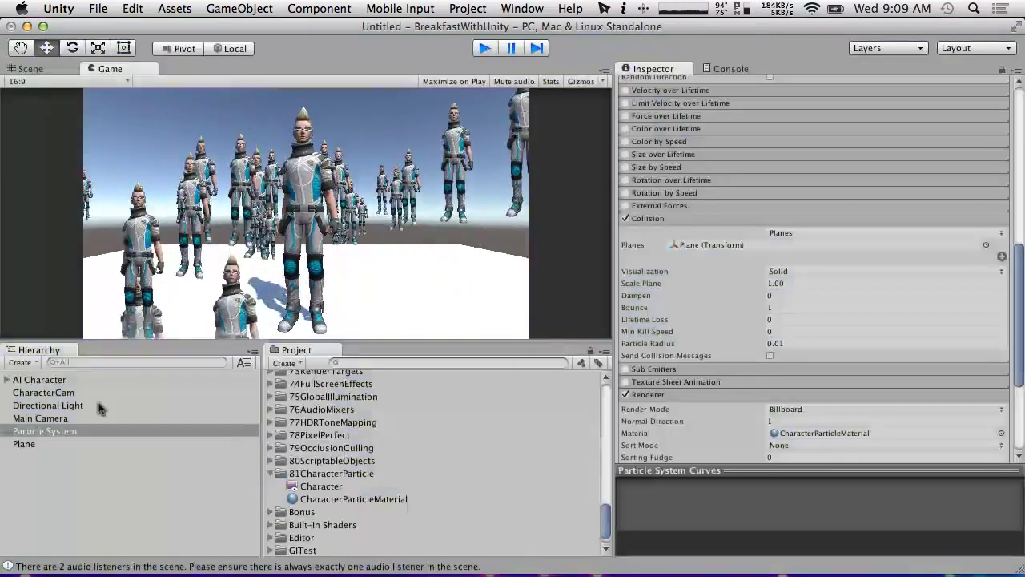
{"action": "left_click", "coordinate": [35, 419]}
{"action": "left_click", "coordinate": [34, 446]}
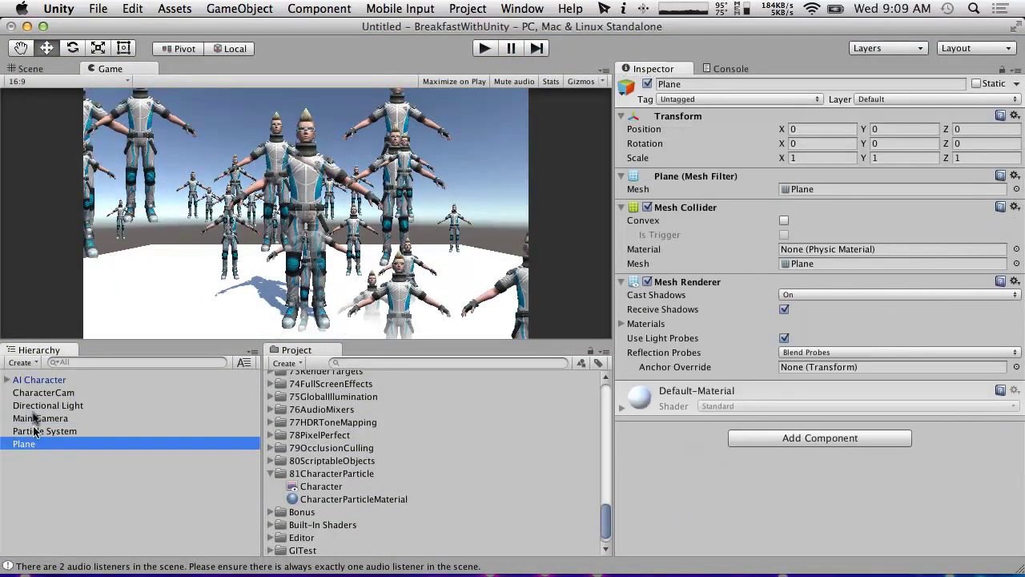
{"action": "left_click", "coordinate": [32, 393]}
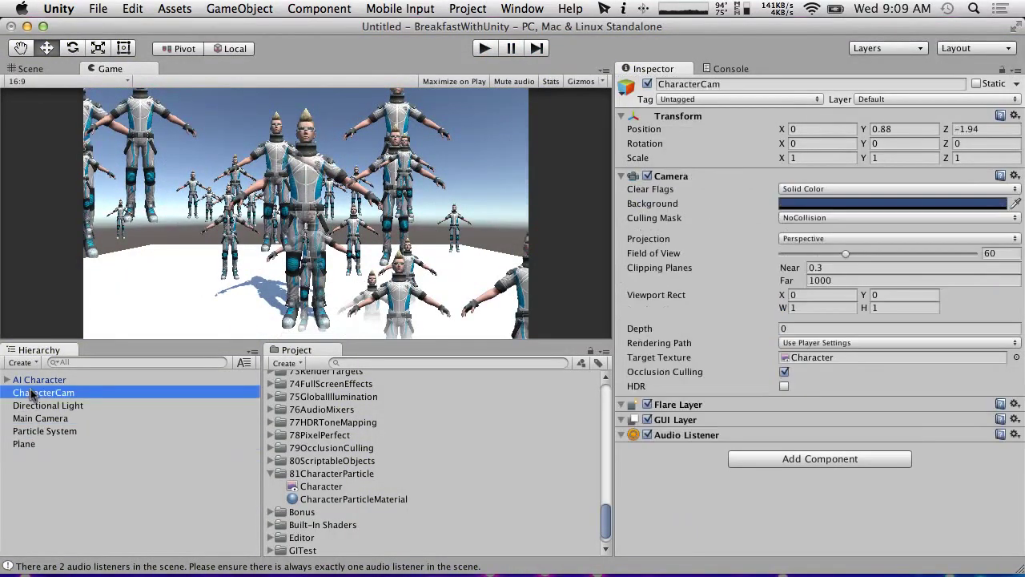
{"action": "left_click", "coordinate": [30, 69]}
{"action": "right_click_drag", "start_coordinate": [240, 201], "coordinate": [112, 210]}
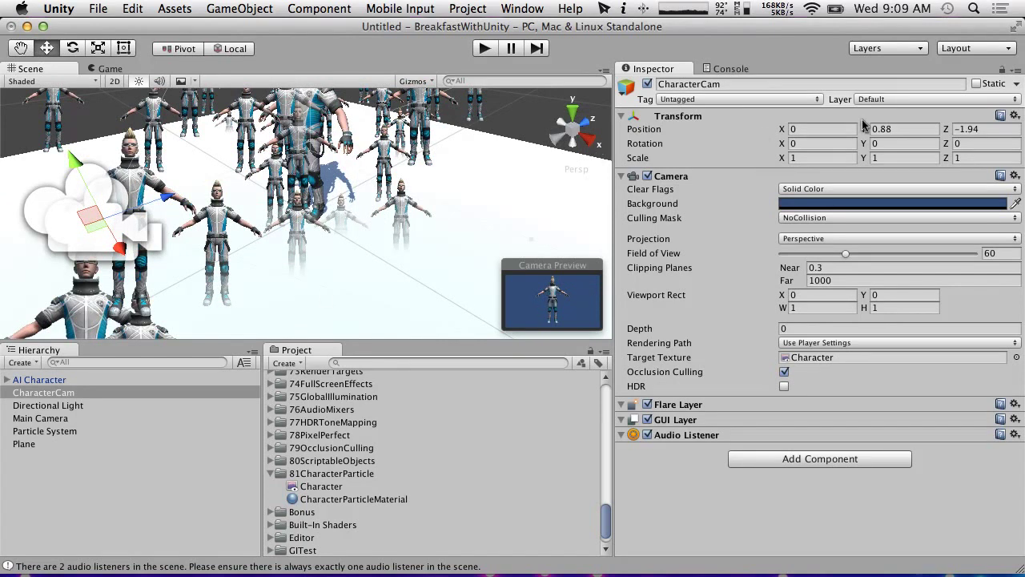
{"action": "left_click_drag", "start_coordinate": [866, 128], "coordinate": [869, 127]}
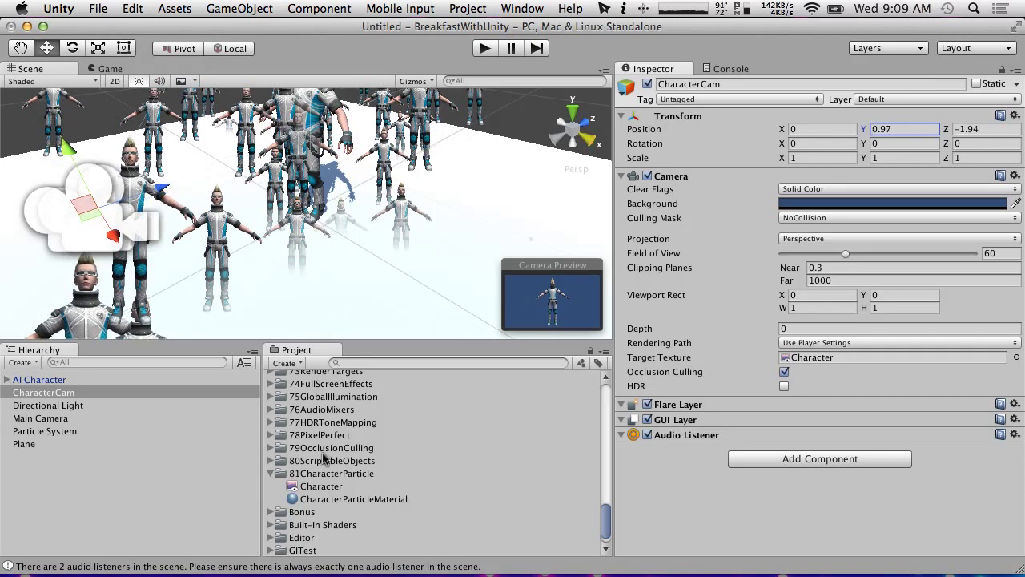
Check the Character render texture settings, run the scene, inspect the particles around the Main Camera in the scene view, and stop playback.
{"action": "left_click", "coordinate": [319, 486]}
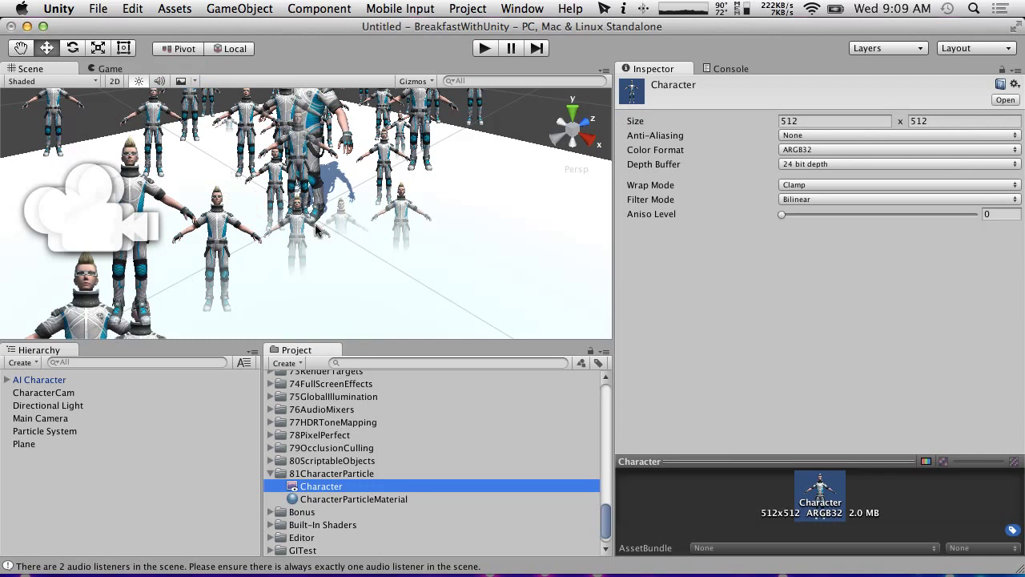
{"action": "left_click", "coordinate": [486, 49]}
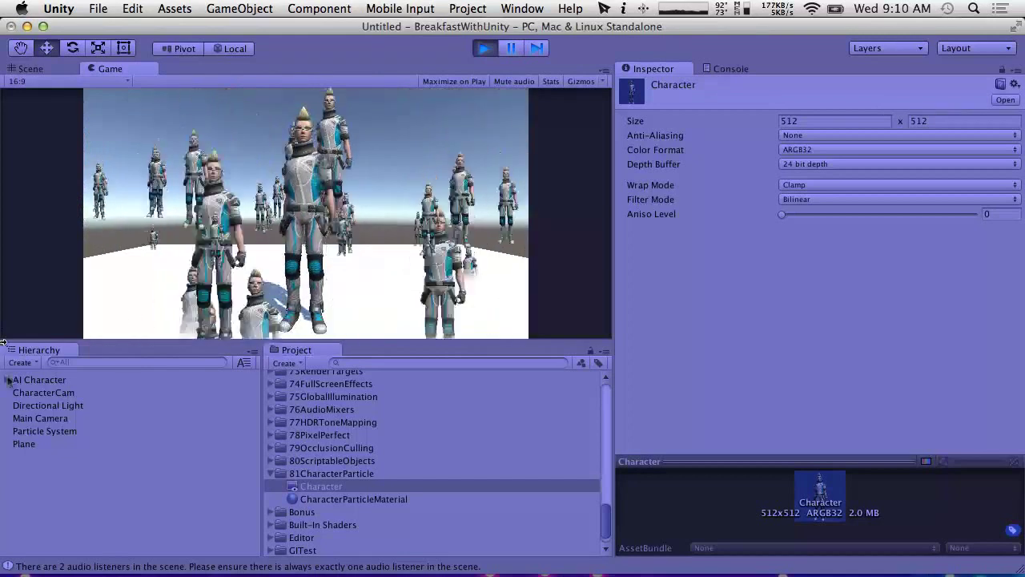
{"action": "left_click", "coordinate": [42, 419]}
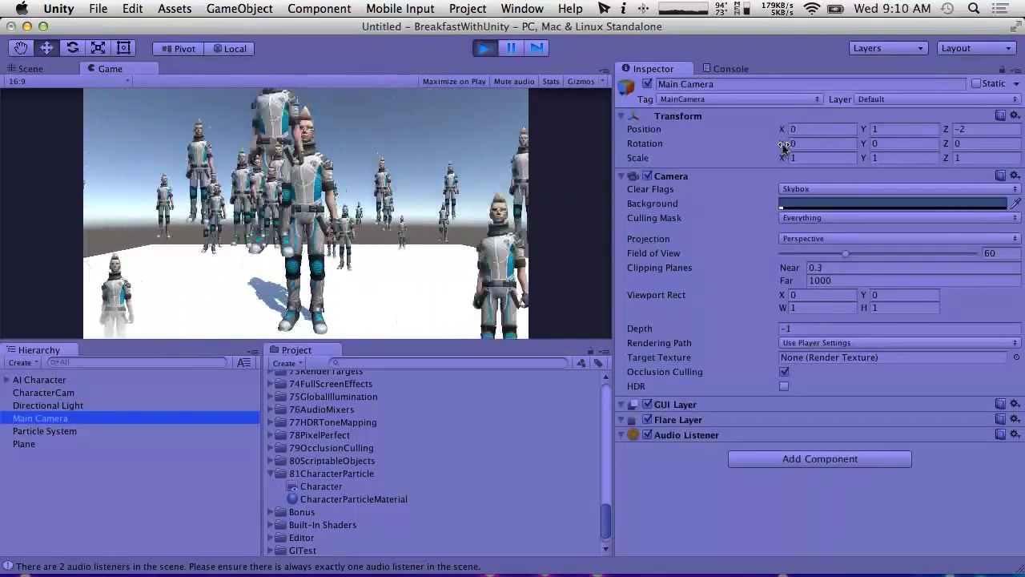
{"action": "left_click", "coordinate": [30, 68]}
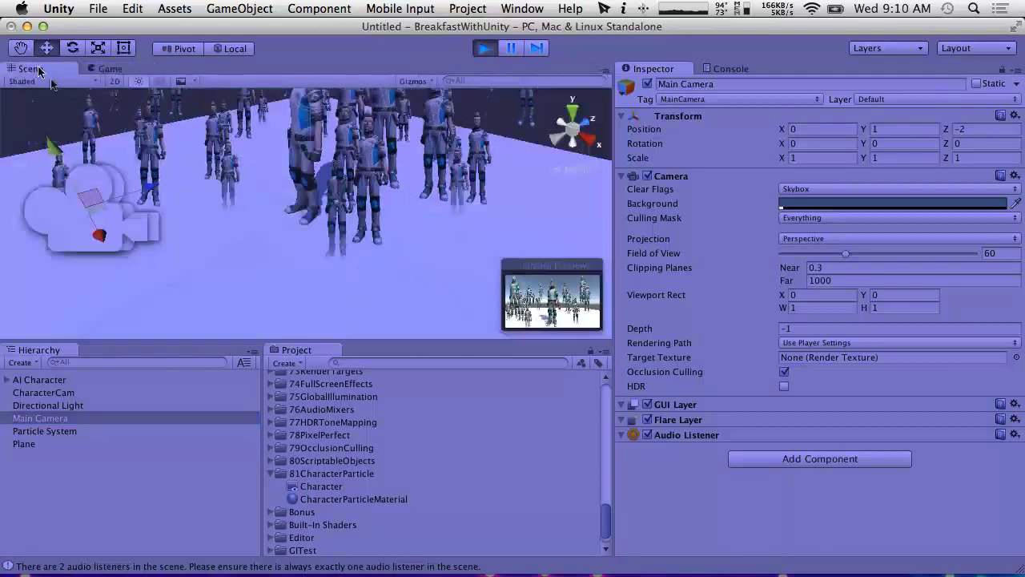
{"action": "left_click_drag", "start_coordinate": [12, 145], "coordinate": [0, 244], "text": "alt"}
{"action": "left_click_drag", "start_coordinate": [505, 128], "coordinate": [113, 258], "text": "alt"}
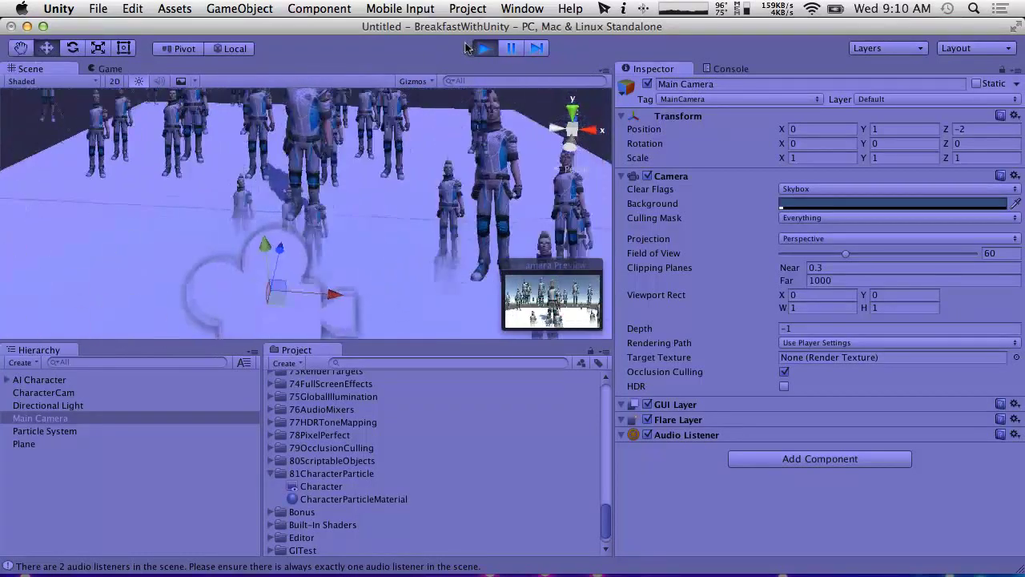
{"action": "key", "text": "super+p"}
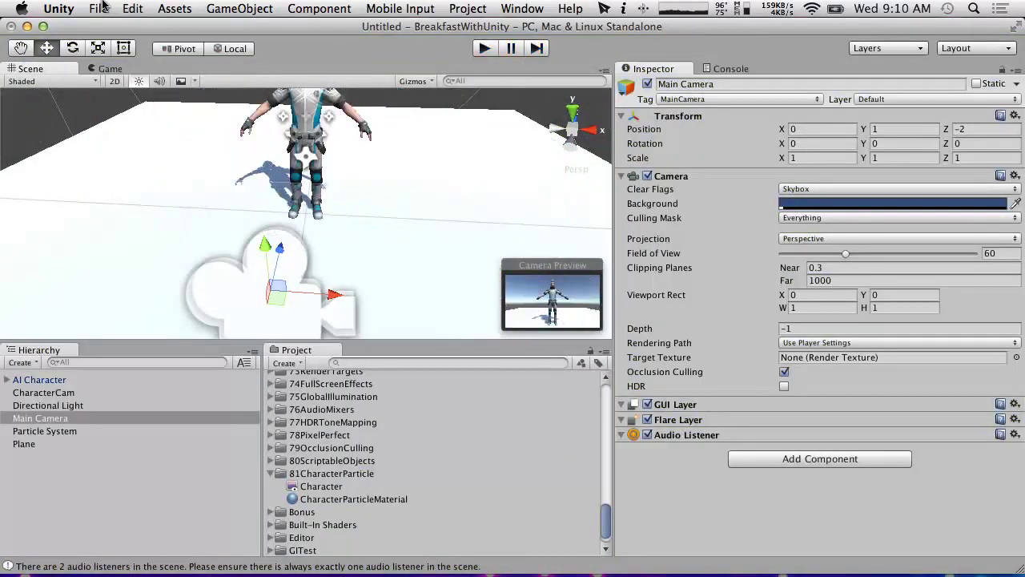
Save the scene as CharacterParticle.unity in the 81CharacterParticle folder.
{"action": "left_click", "coordinate": [99, 8]}
{"action": "left_click", "coordinate": [107, 70]}
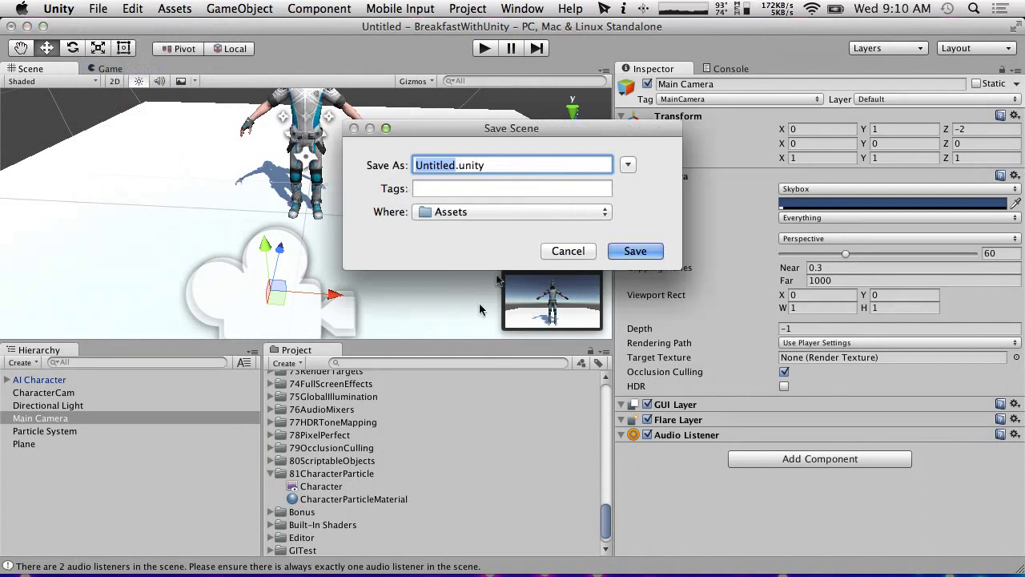
{"action": "type", "text": "Chara"}
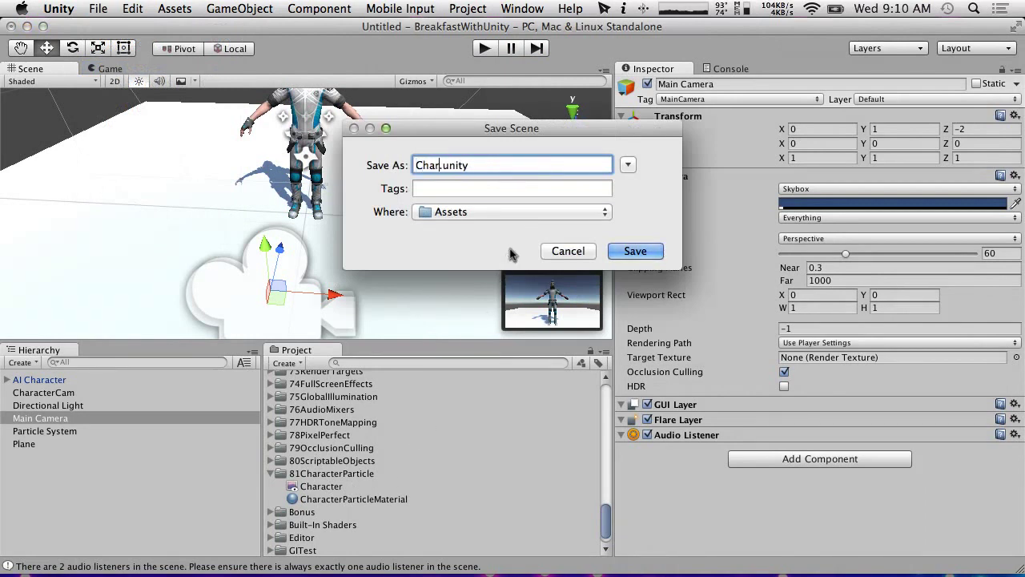
{"action": "type", "text": "cterParticle"}
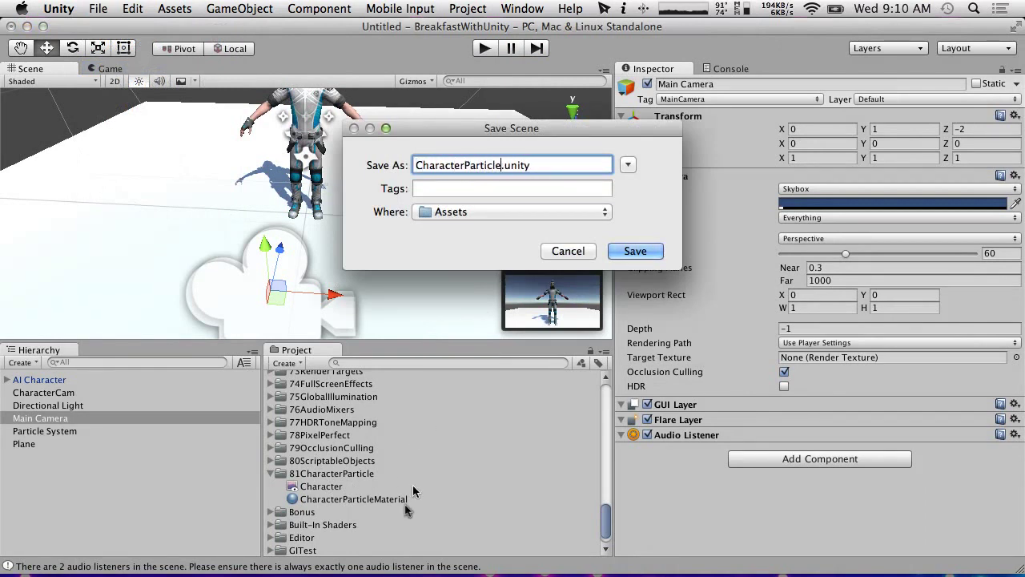
{"action": "left_click", "coordinate": [629, 165]}
{"action": "scroll", "coordinate": [549, 258], "scroll_direction": "up", "scroll_amount": 5}
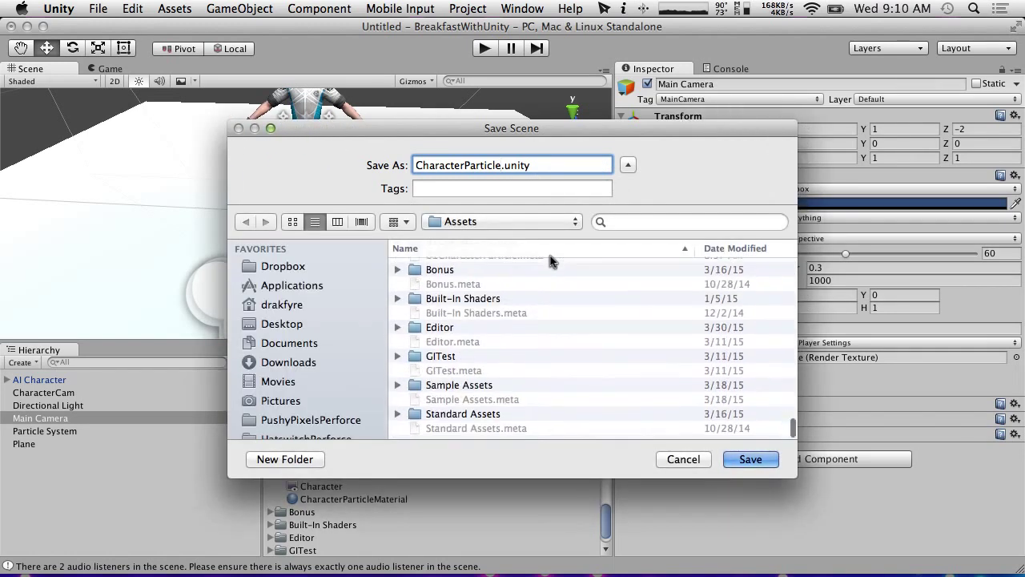
{"action": "scroll", "coordinate": [529, 286], "scroll_direction": "up", "scroll_amount": 2}
{"action": "double_click", "coordinate": [453, 358]}
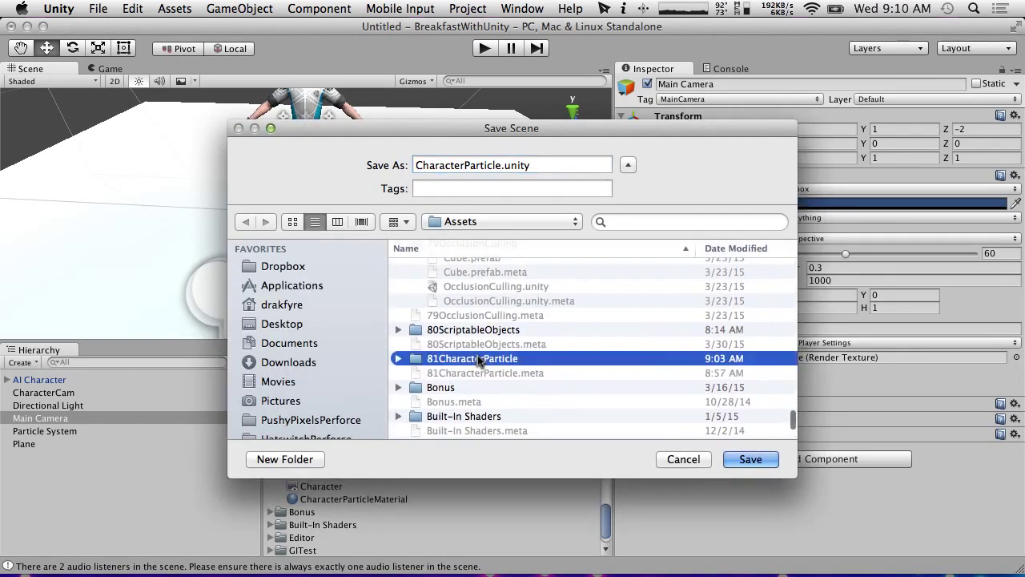
{"action": "left_click", "coordinate": [753, 461]}
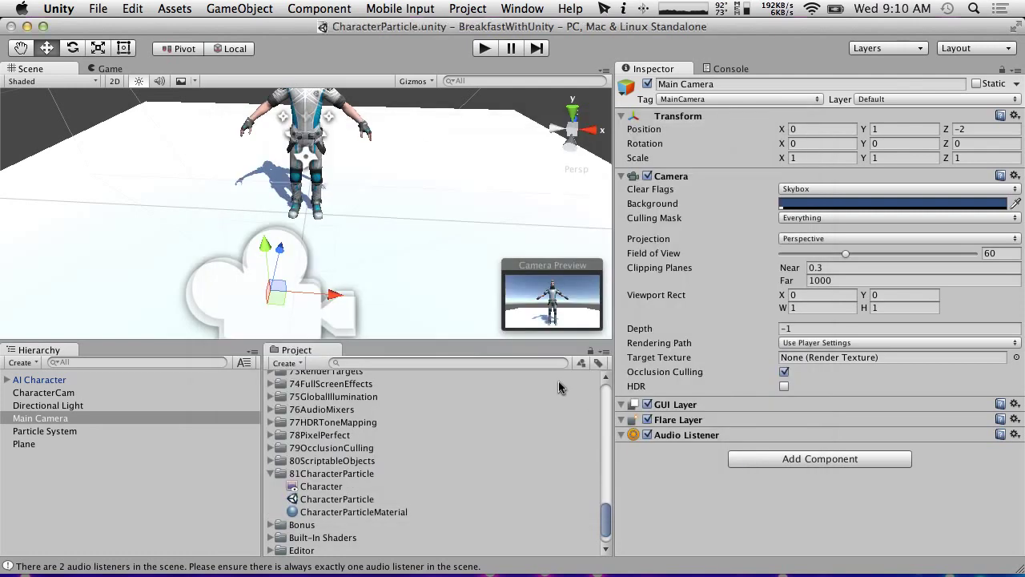
Rename the Particle System object to CharacterParticleSystem and save the scene.
{"action": "left_click", "coordinate": [39, 433]}
{"action": "left_click", "coordinate": [59, 431]}
{"action": "type", "text": "Charac"}
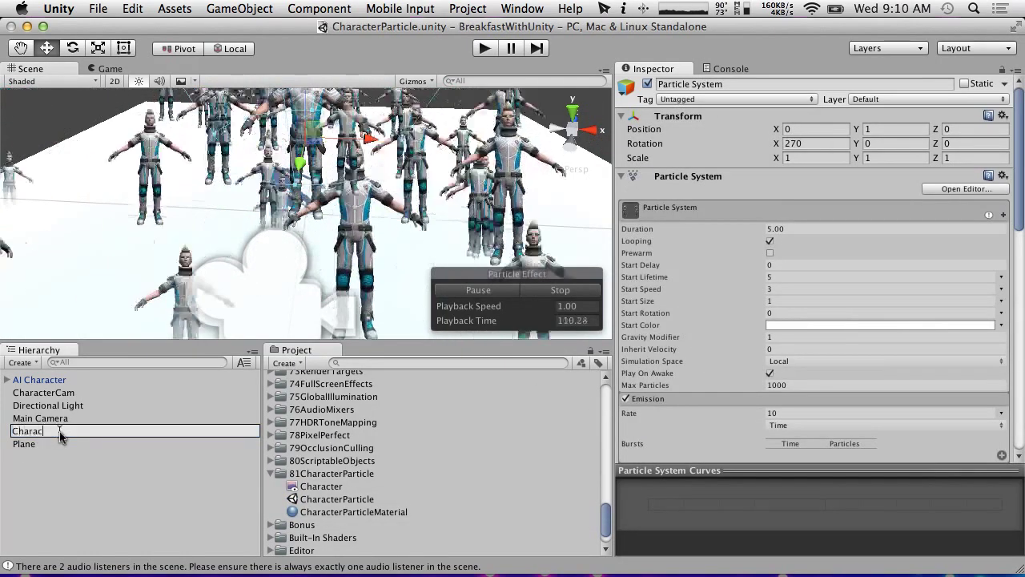
{"action": "type", "text": "terParticl"}
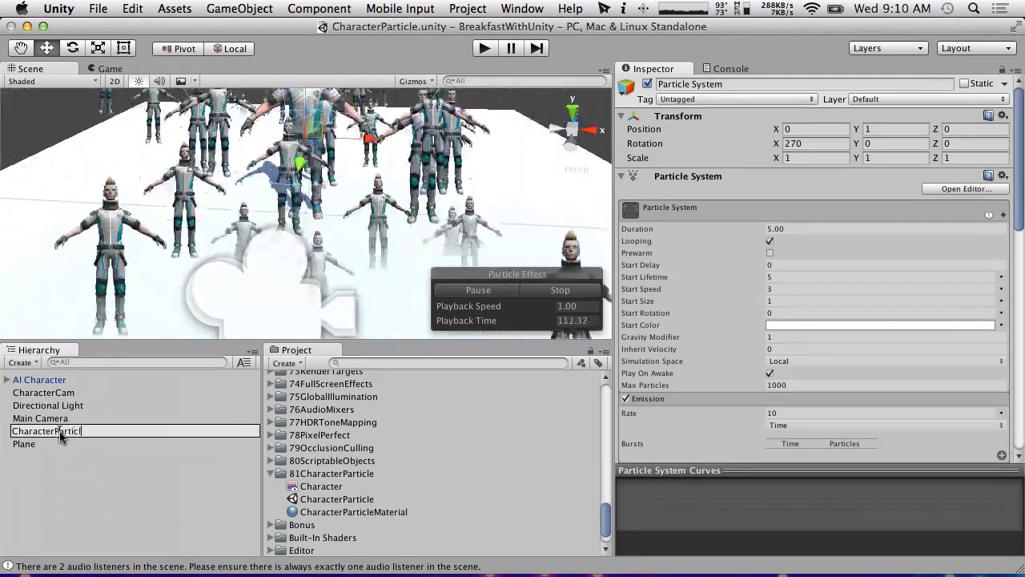
{"action": "type", "text": "eSystem"}
{"action": "key", "text": "Return"}
{"action": "left_click", "coordinate": [97, 8]}
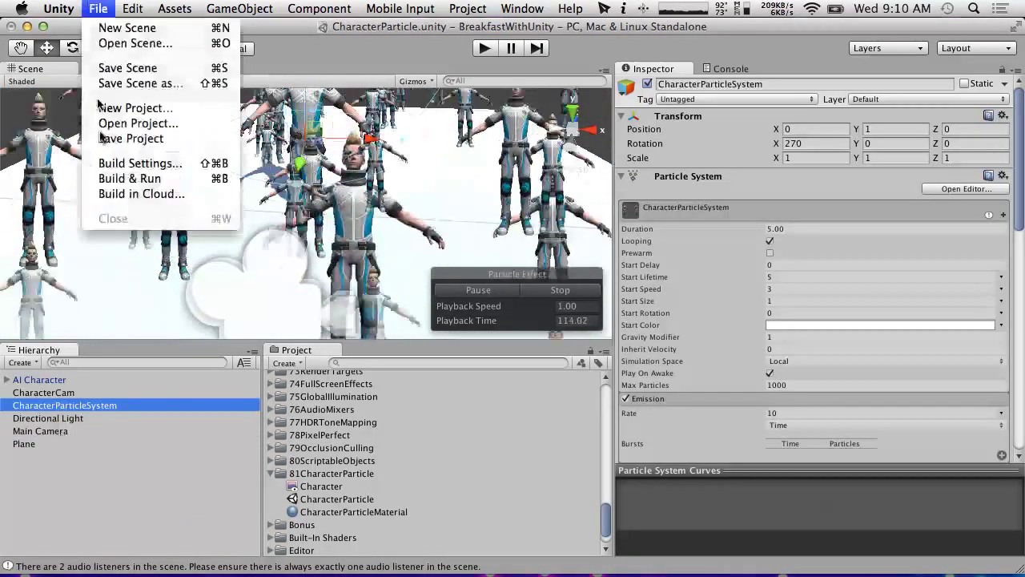
{"action": "left_click", "coordinate": [127, 68]}
Switch to the desktop with Flash Media Live Encoder.
{"action": "left_click", "coordinate": [58, 8]}
{"action": "left_click", "coordinate": [68, 6]}
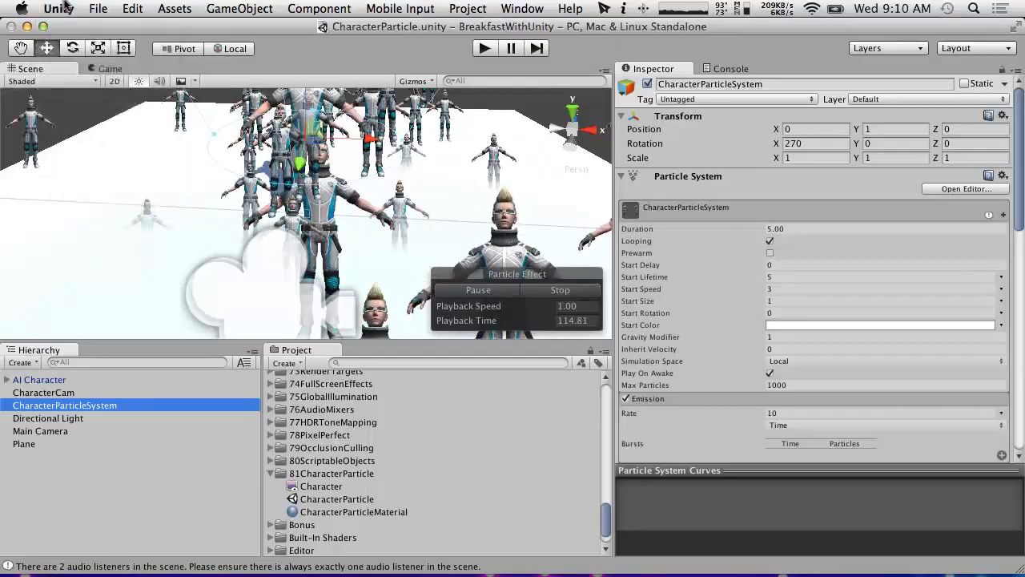
{"action": "key", "text": "ctrl+Right"}
{"action": "key", "text": "ctrl+Right"}
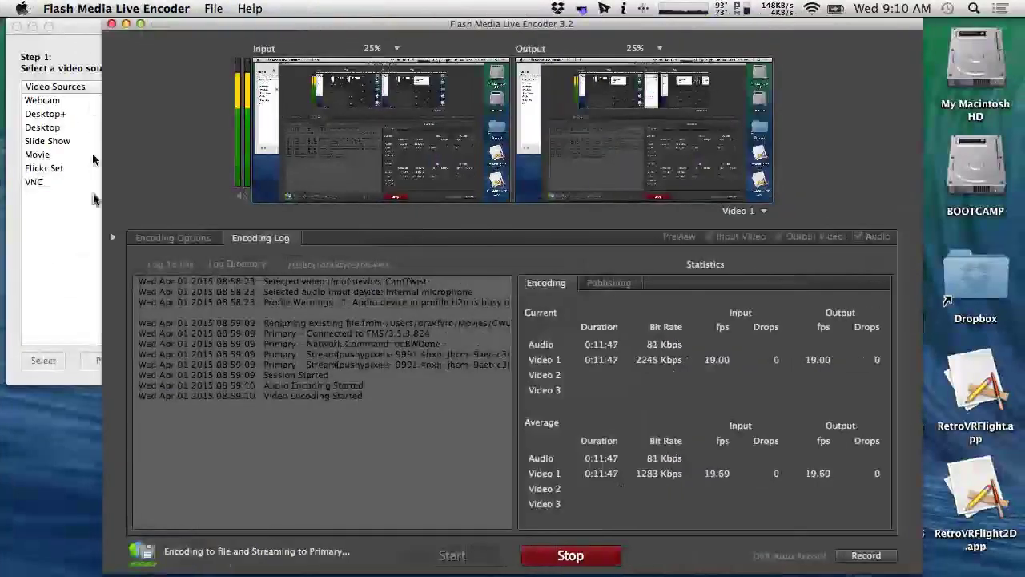